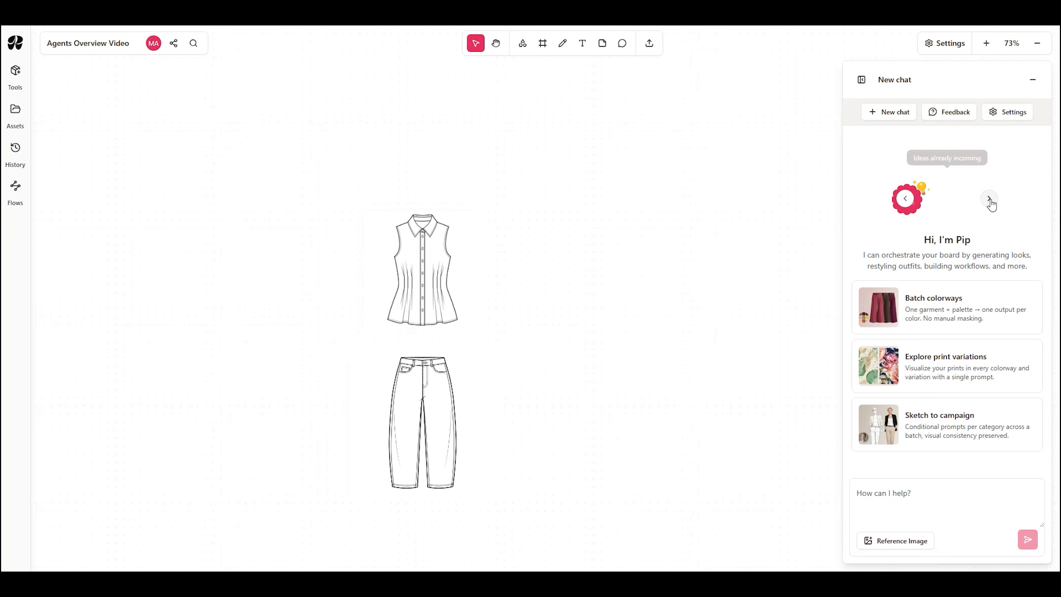
Step: Cycle through the chat assistant characters and choose Scarlet
click(990, 200)
click(990, 201)
click(990, 201)
click(990, 200)
click(990, 200)
click(990, 200)
click(990, 201)
click(990, 200)
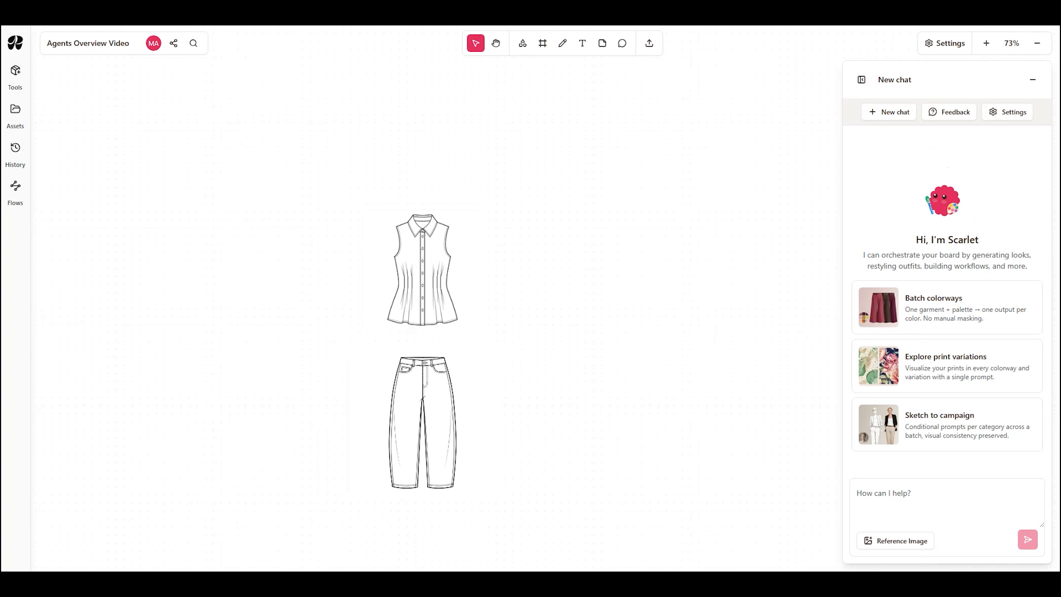
Step: Write a chat request to use the two sketches for a sleeveless cotton light blue and white pinstripe top and white barrel-shaped jeans
text(Use these)
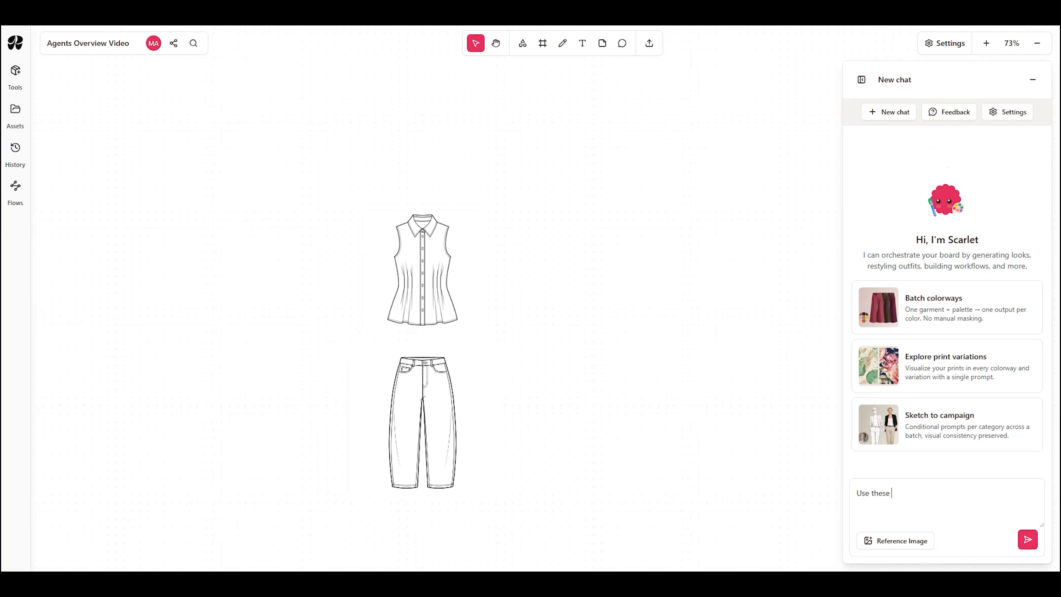
text( two sketches to generate a sleeveless cotton light blue and white pinstripe top and white barrel-s)
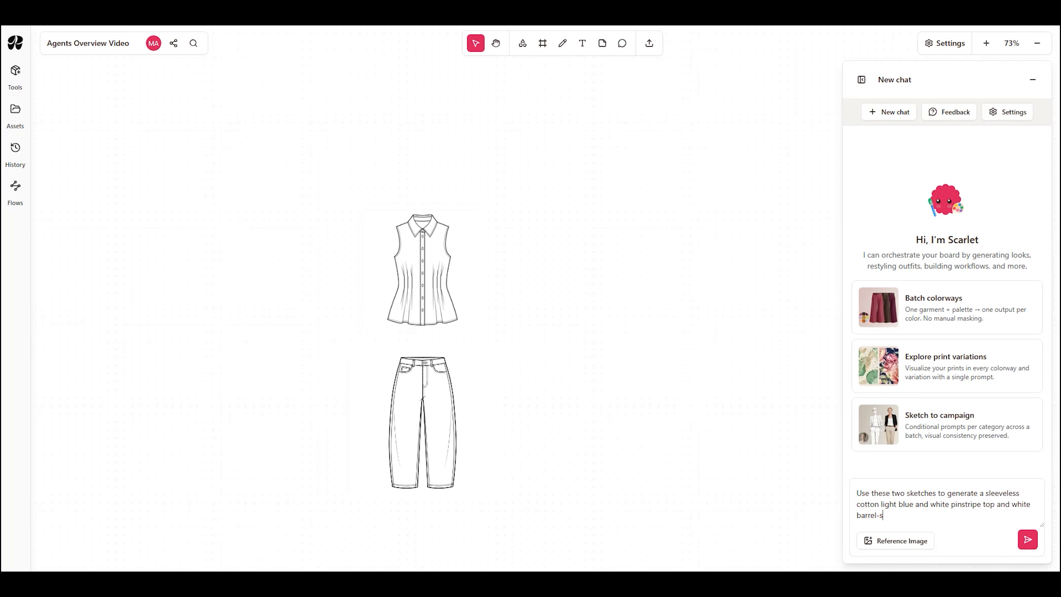
text(haped jeans. I want multiple views of the top - side left and b)
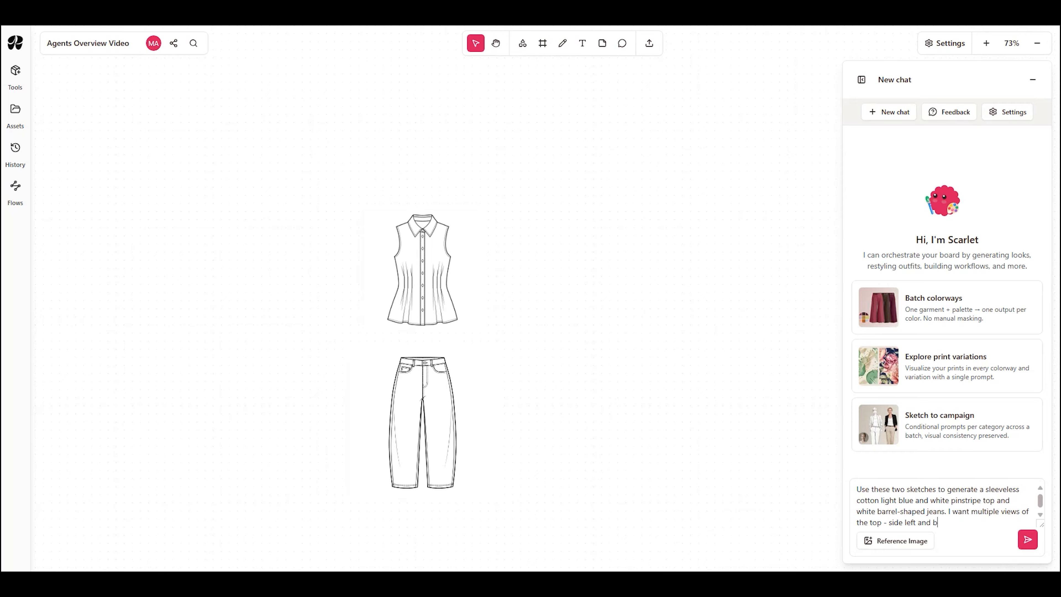
text(ack. Then generate)
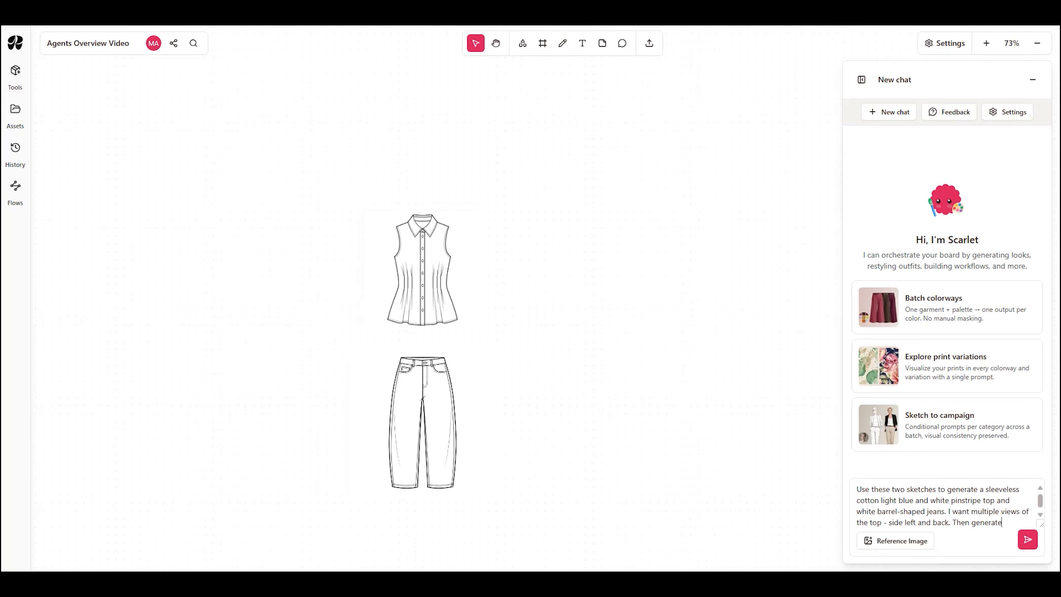
text( a brunette model)
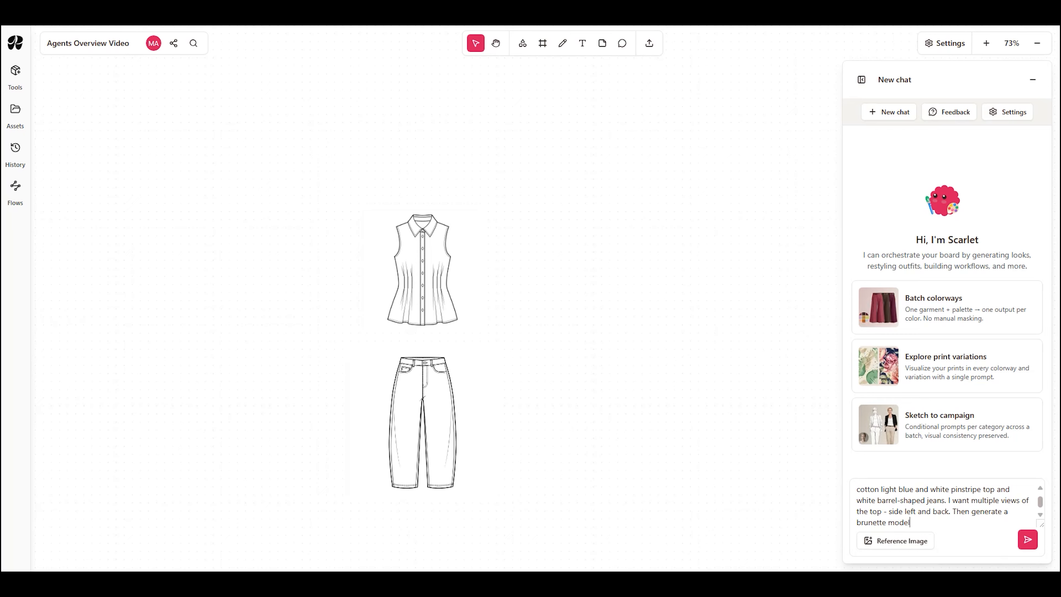
text( with visible pores and freckles, full body shot, standing relaxed in a )
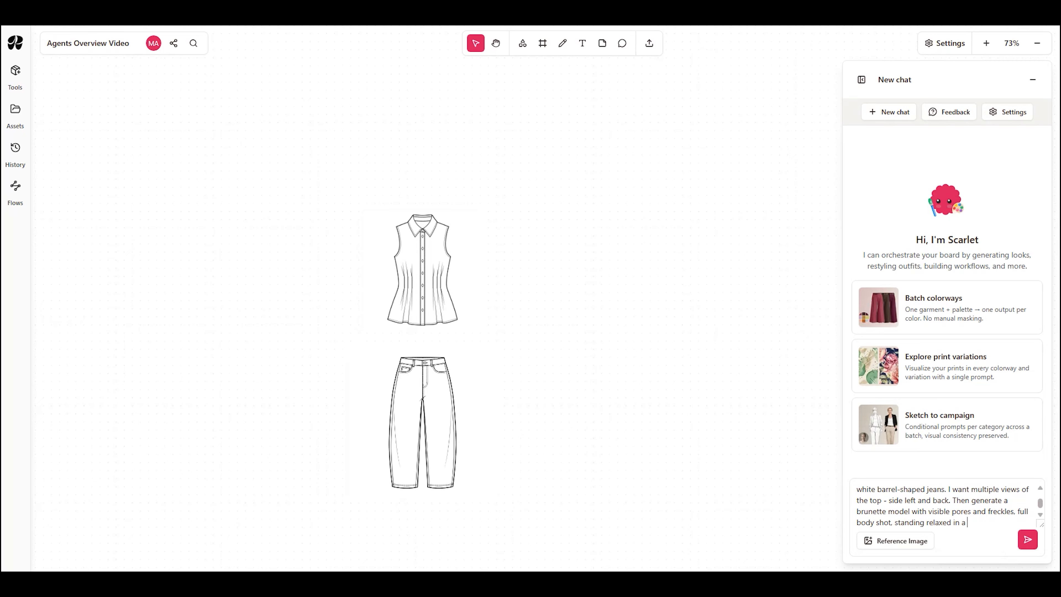
text(Mediteranean palazzo with it)
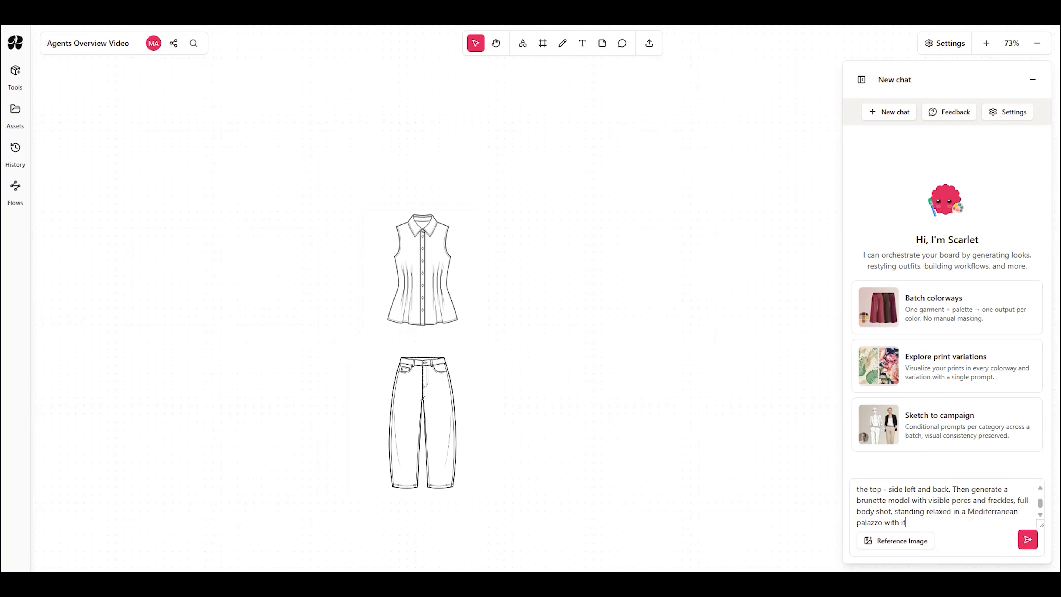
text(-girl vibes, wearing a black b)
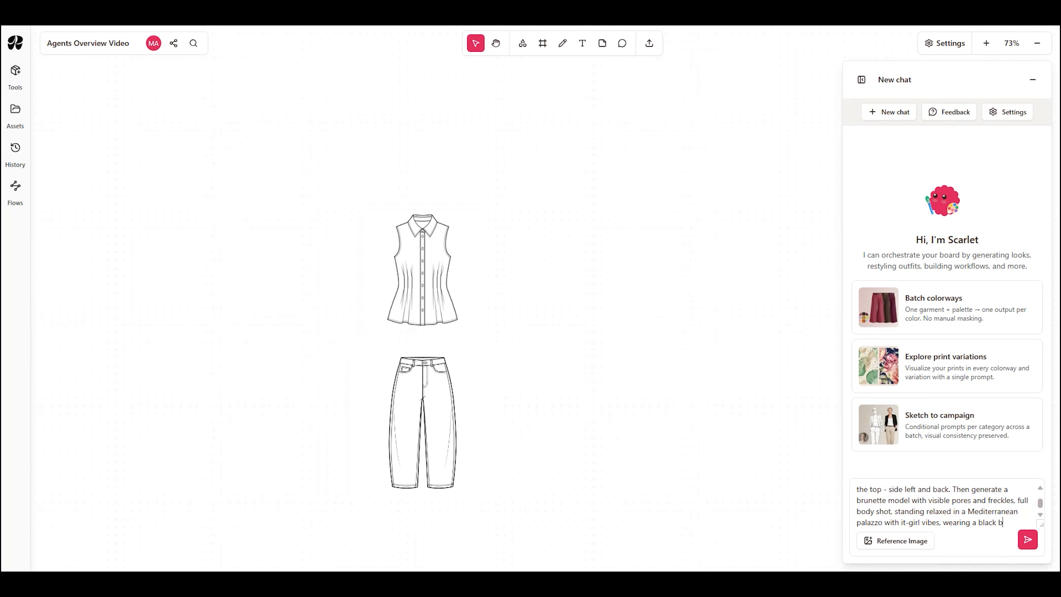
text(athing suit. Then dress the)
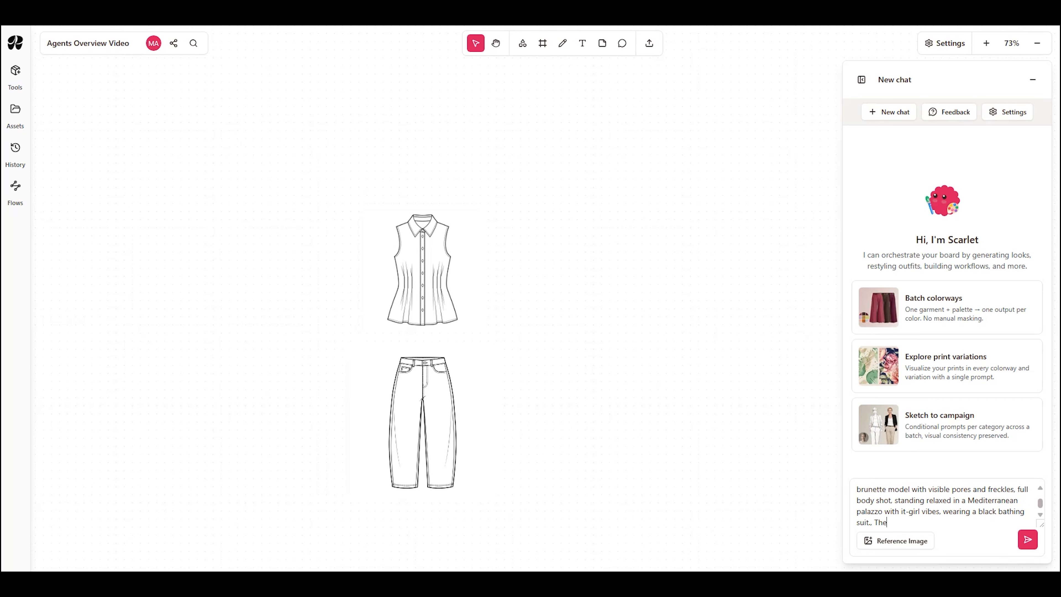
text( model in the stripe top, untic)
Step: Add that the model is dressed in the untucked stripe top and white barrel-shaped jeans, paired with casual clean white sneakers
key(BackSpace)
key(BackSpace)
text(ucked, and the white barrel-shaped heans)
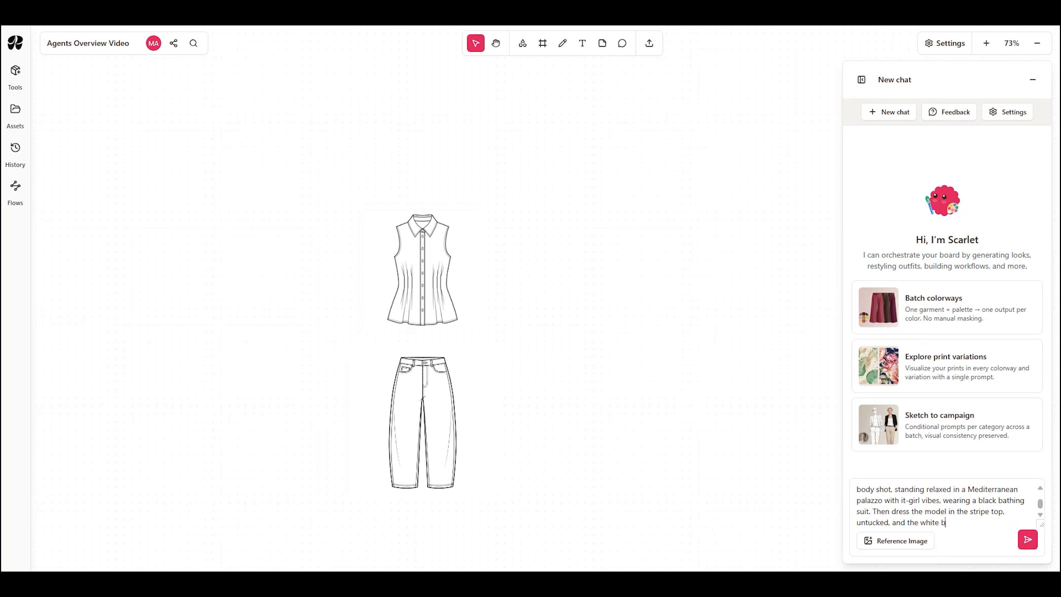
key(BackSpace)
key(BackSpace)
text(jeans, paired with casual clean wh)
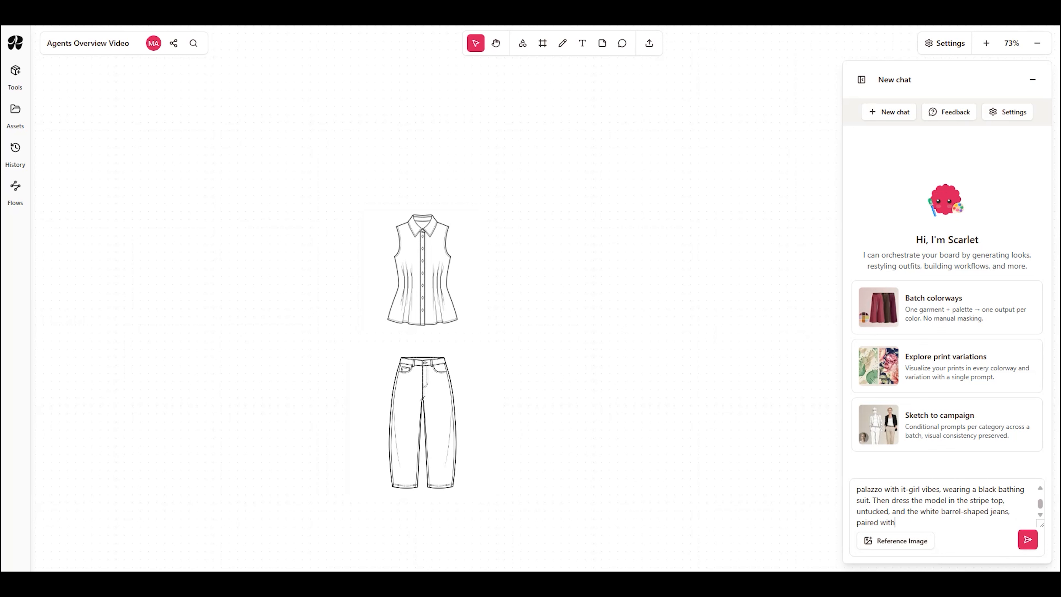
text(ite sneakers)
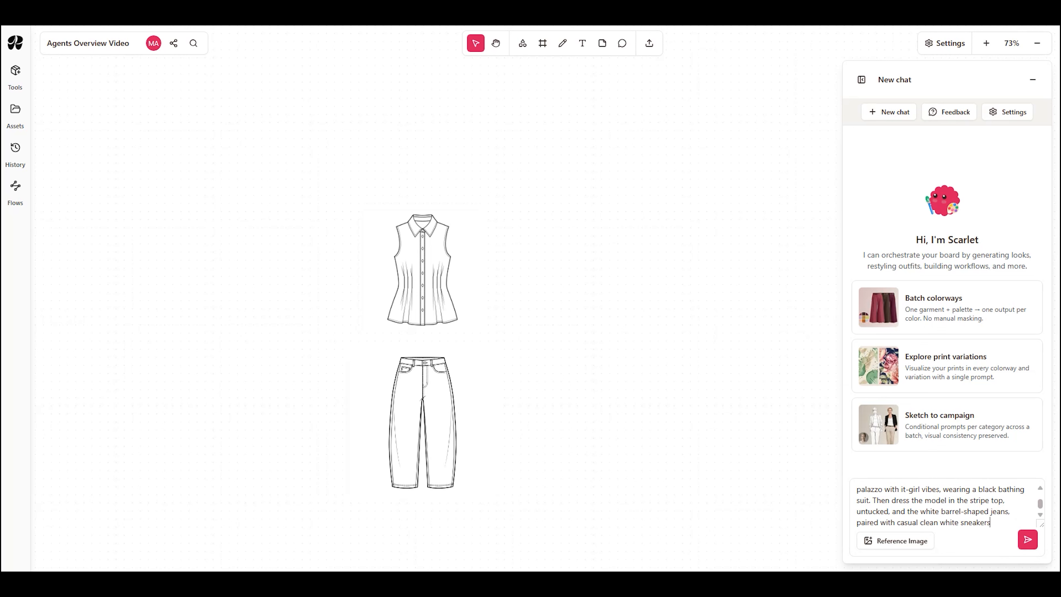
text(.)
Step: Send the request to the agent and run its proposed plan
click(1021, 539)
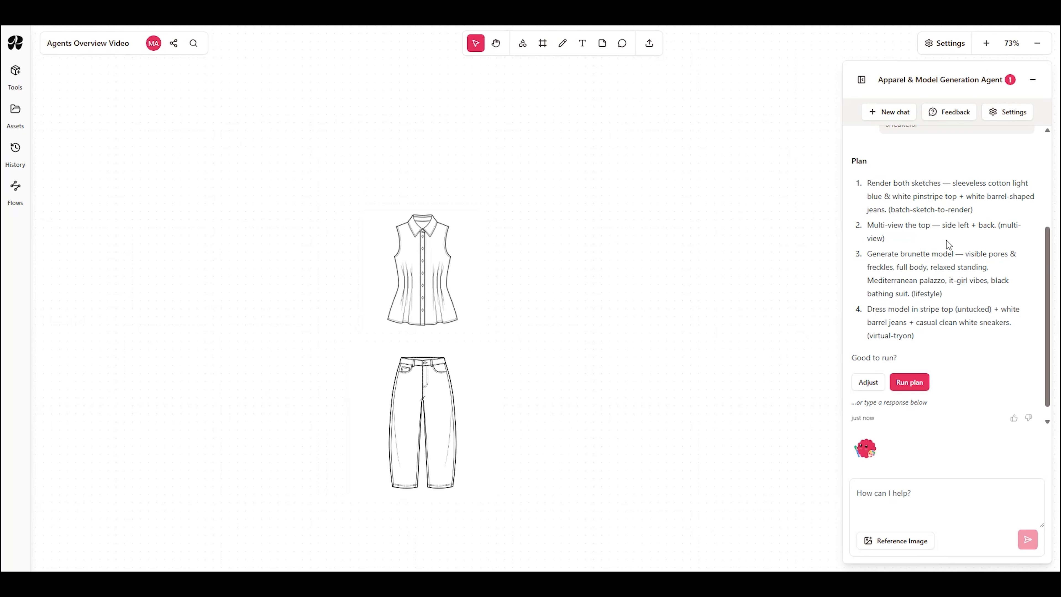
click(910, 382)
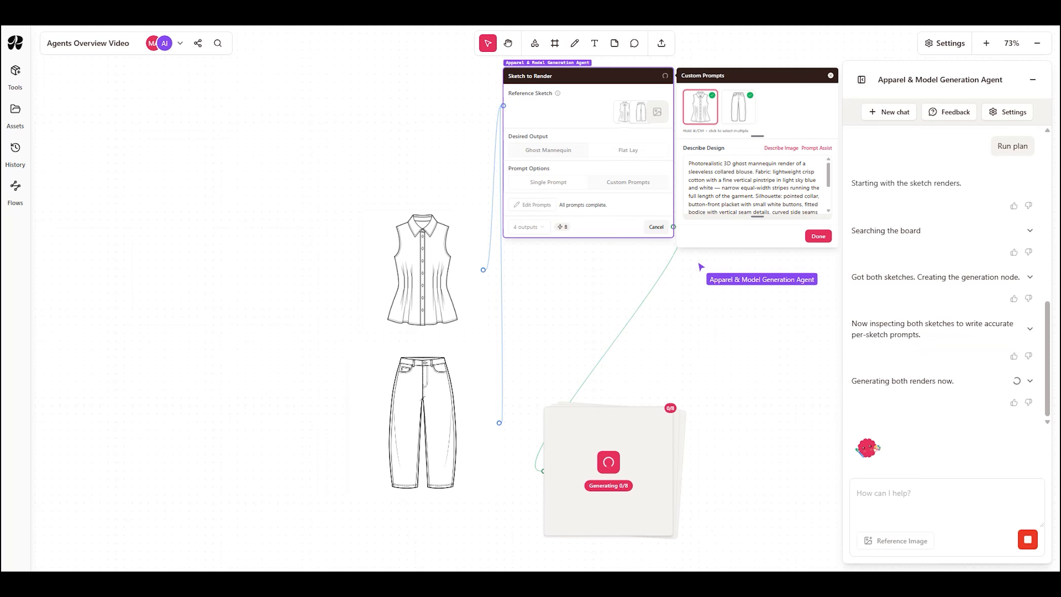
scroll(764, 454, down, 5)
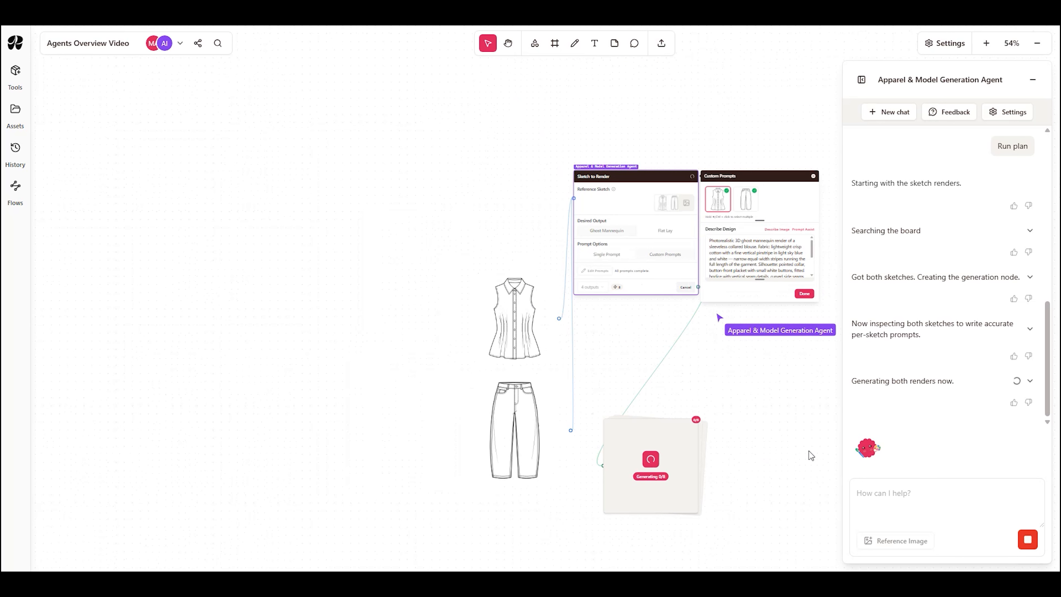
Step: Start a new chat and paste a request to recolor My Library's denim shorts: light acid, grey distressed, black distressed, medium distressed and coral distressed
click(903, 114)
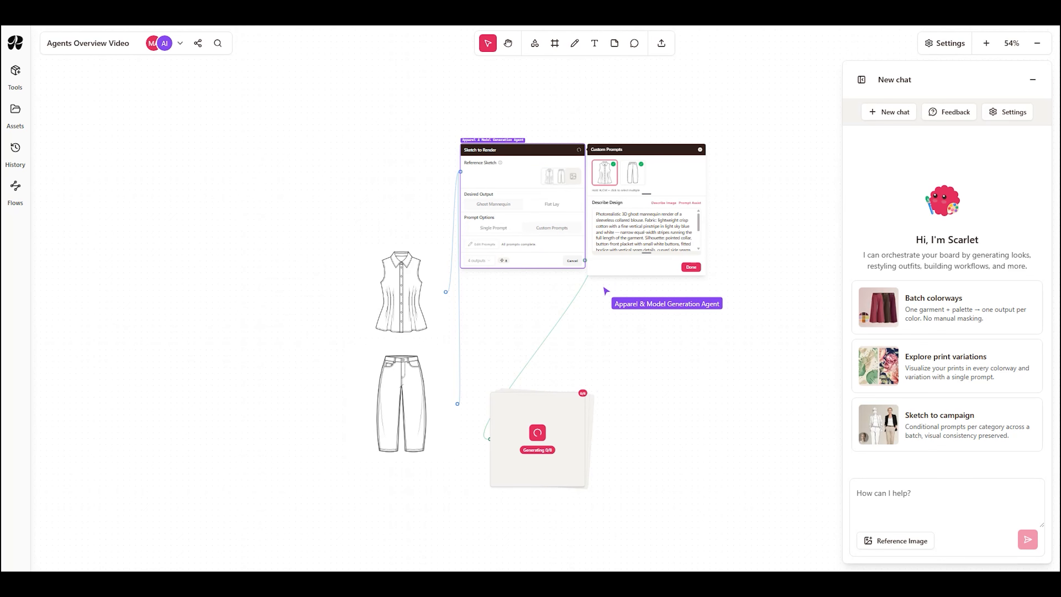
key(ctrl+v)
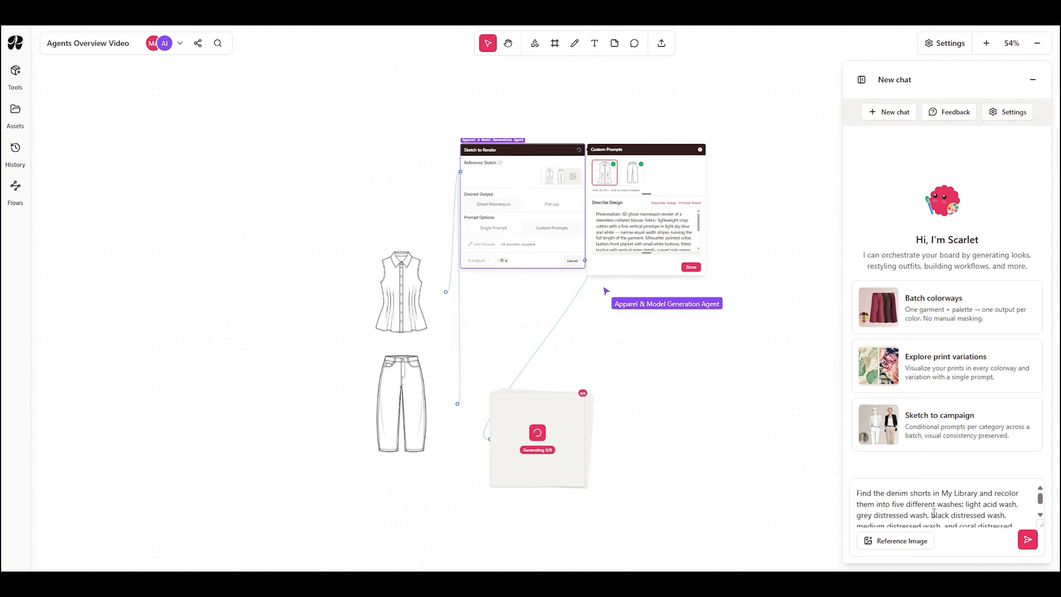
scroll(934, 513, down, 2)
scroll(934, 513, up, 2)
click(1040, 515)
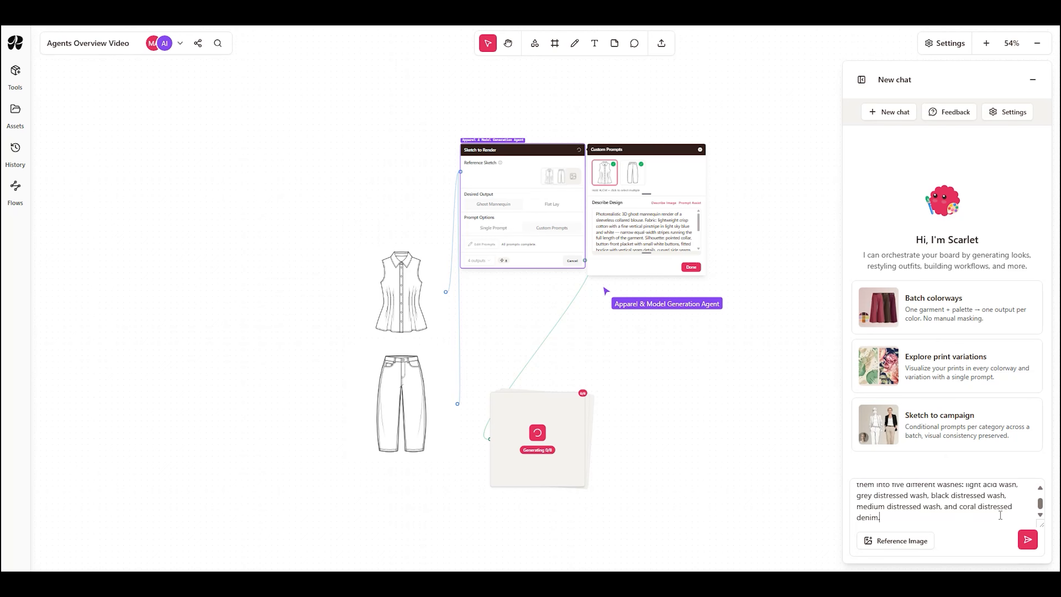
Step: Send the recolor request and choose the jean shorts photo as the garment to recolor
click(1027, 540)
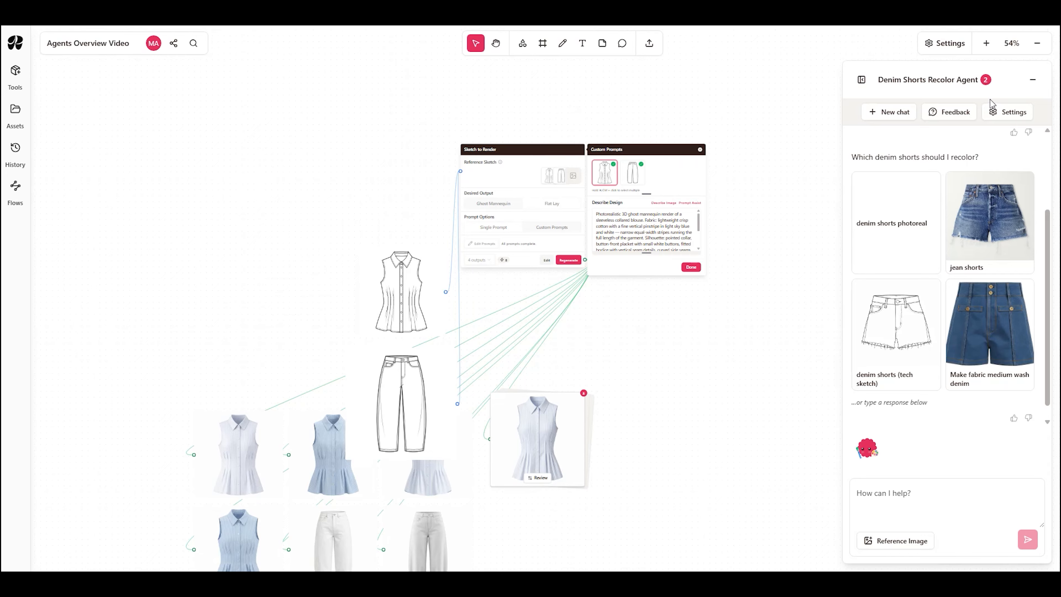
click(996, 194)
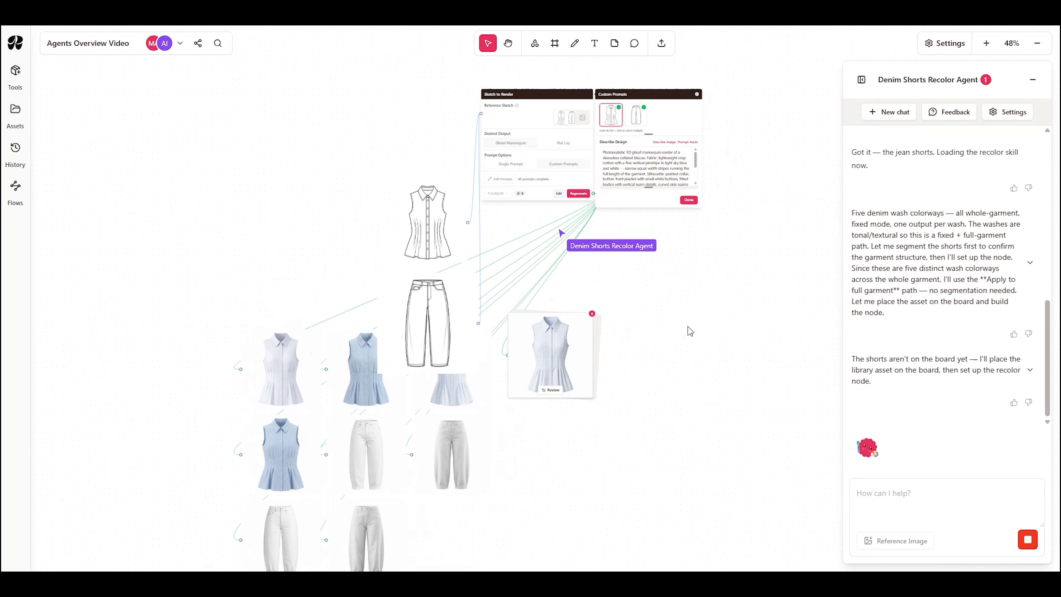
Step: Switch to the Apparel & Model Generation Agent chat and choose top render 2 for the left side and back multi-view
click(862, 80)
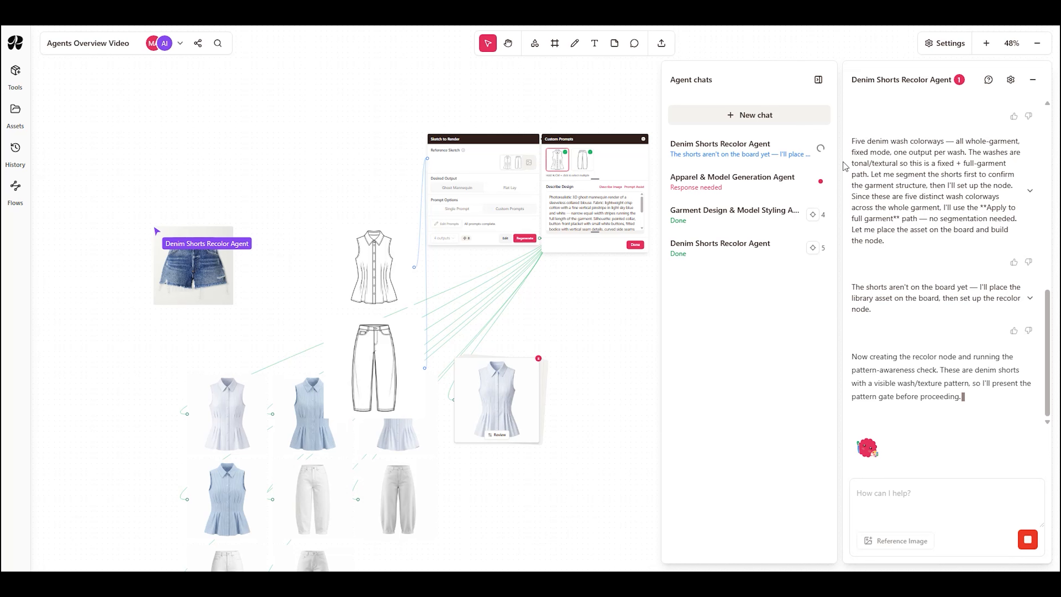
click(765, 180)
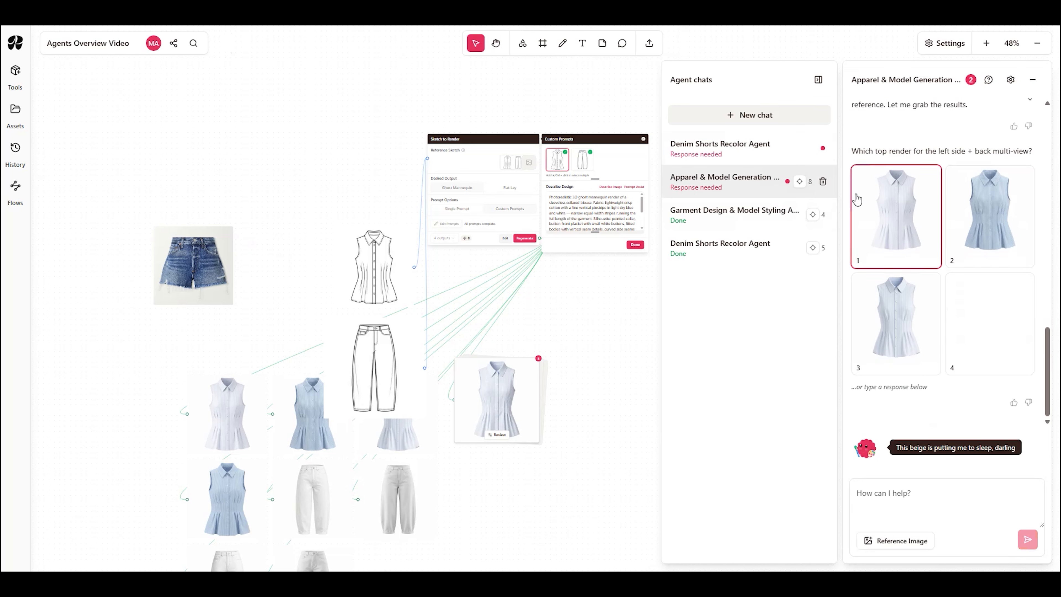
click(986, 228)
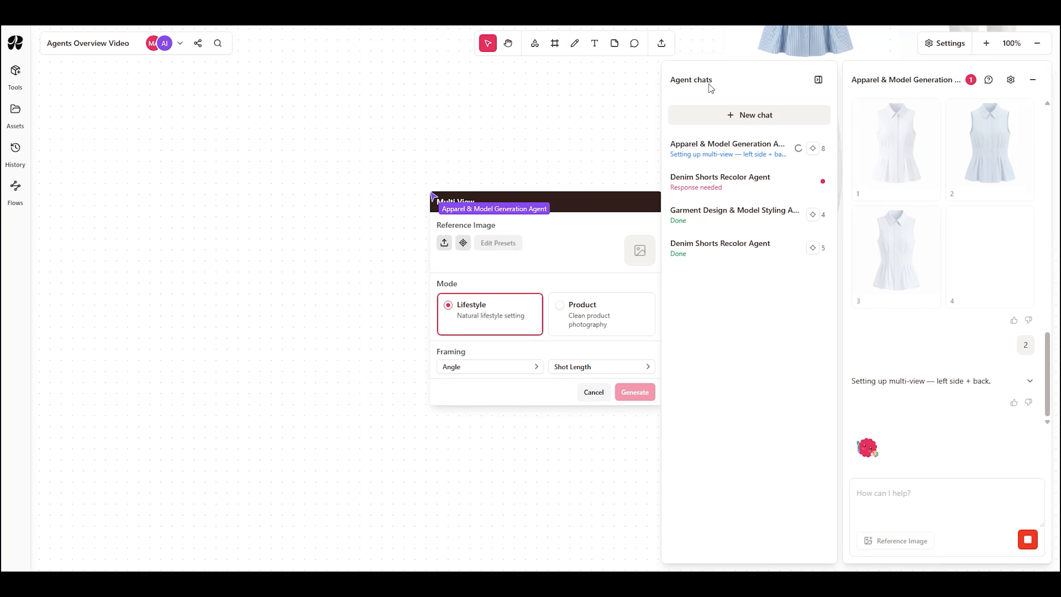
click(818, 81)
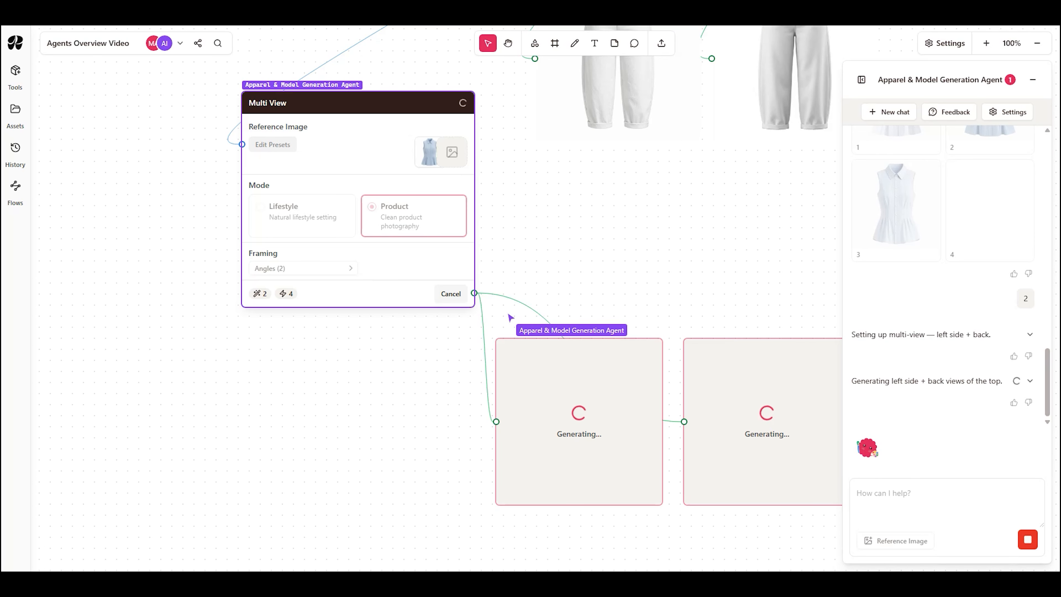
Step: Minimize the agent chat and view the whole board with the sketches, renders and generation nodes
click(861, 79)
click(818, 79)
click(1033, 79)
scroll(995, 254, down, 6)
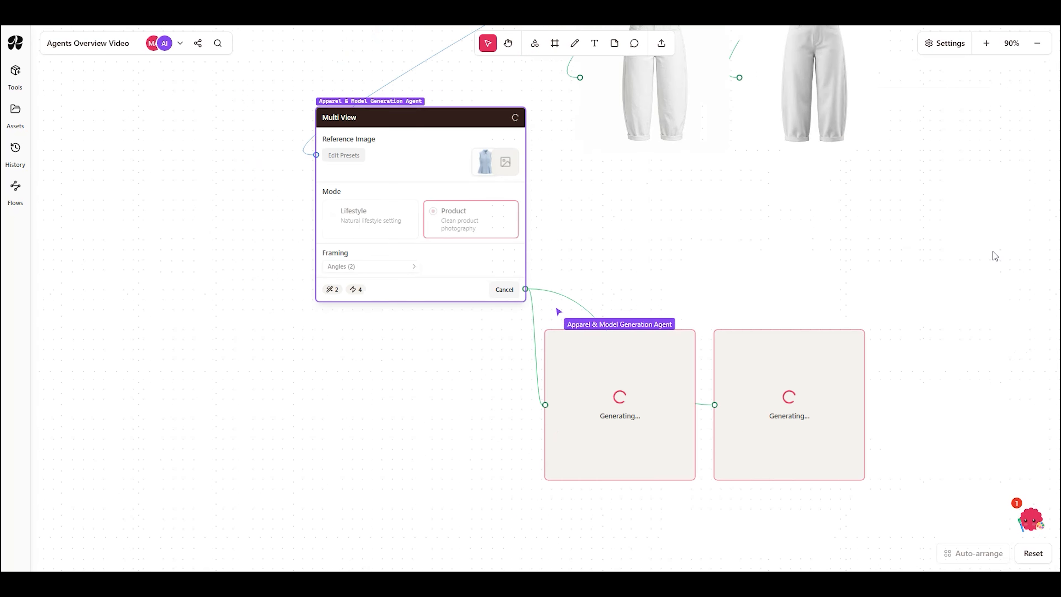
drag(1005, 263, 721, 445)
scroll(899, 350, down, 3)
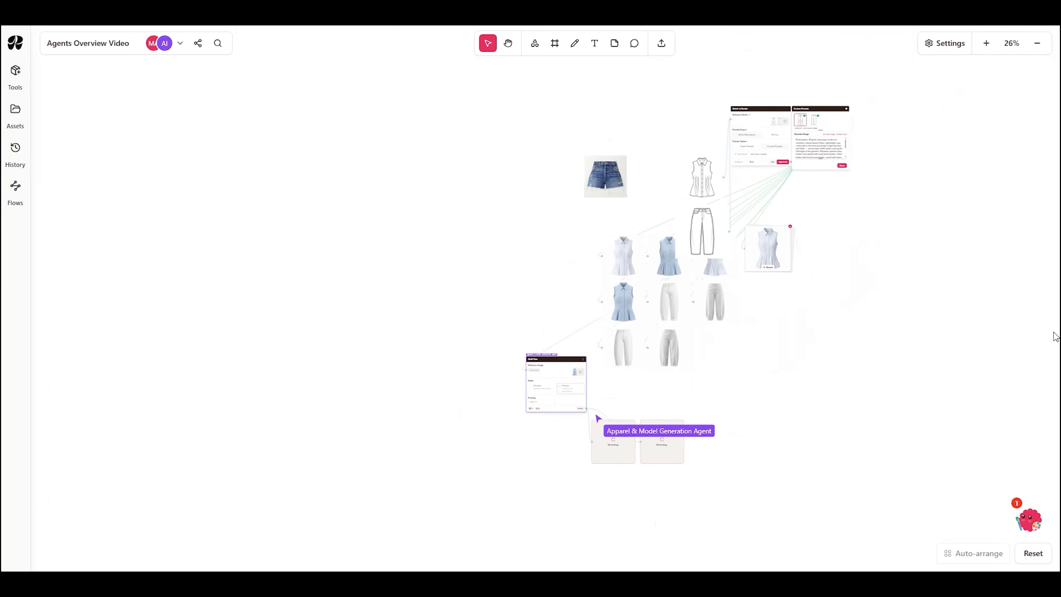
Step: Reopen the agent chat, switch to the Denim Shorts Recolor Agent, and choose the prompt-driven Ask AI edit for recoloring
click(1028, 525)
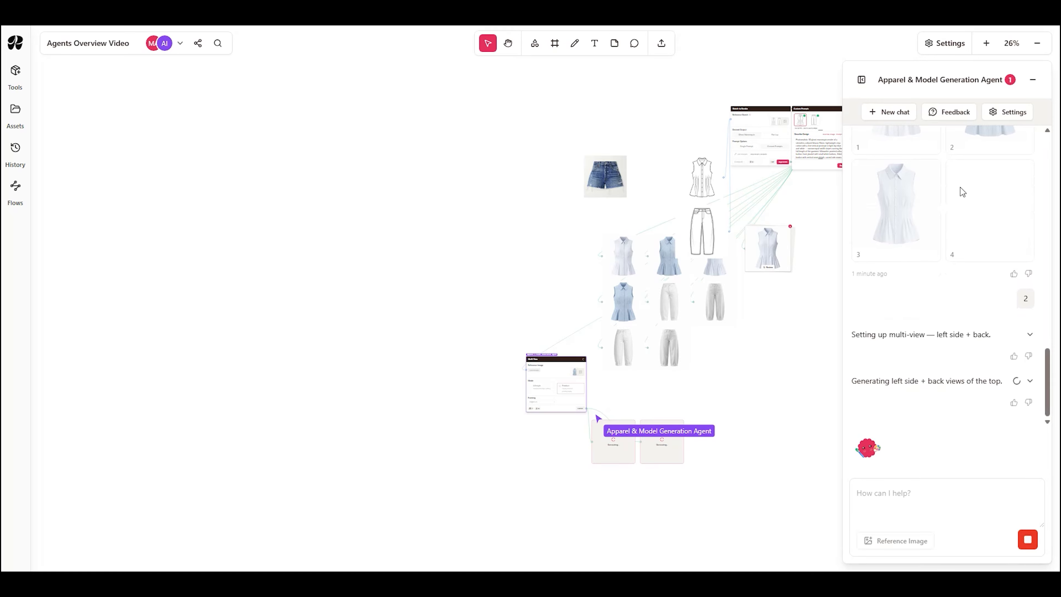
click(956, 83)
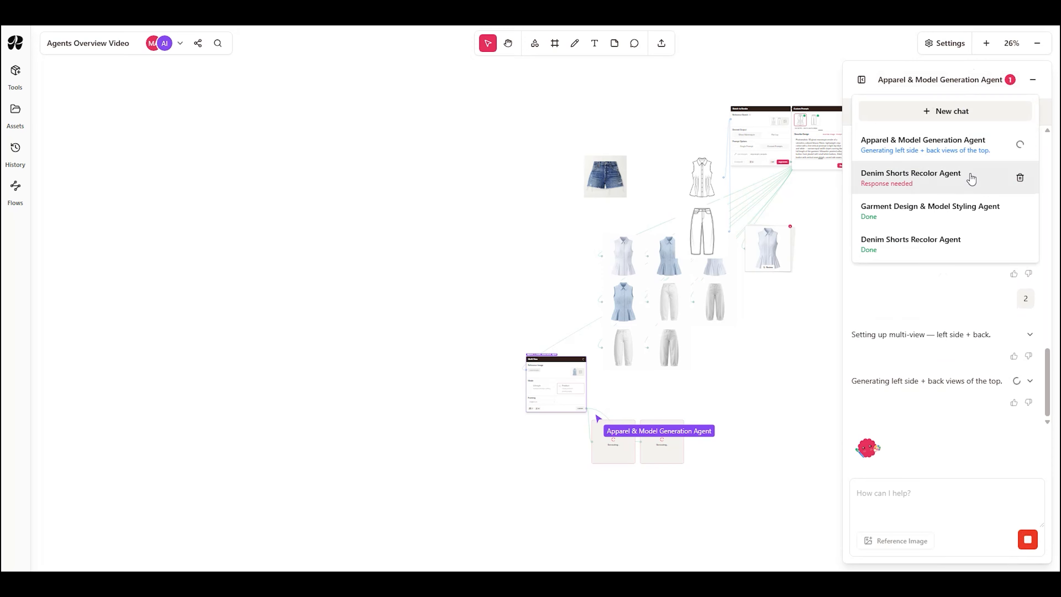
click(972, 177)
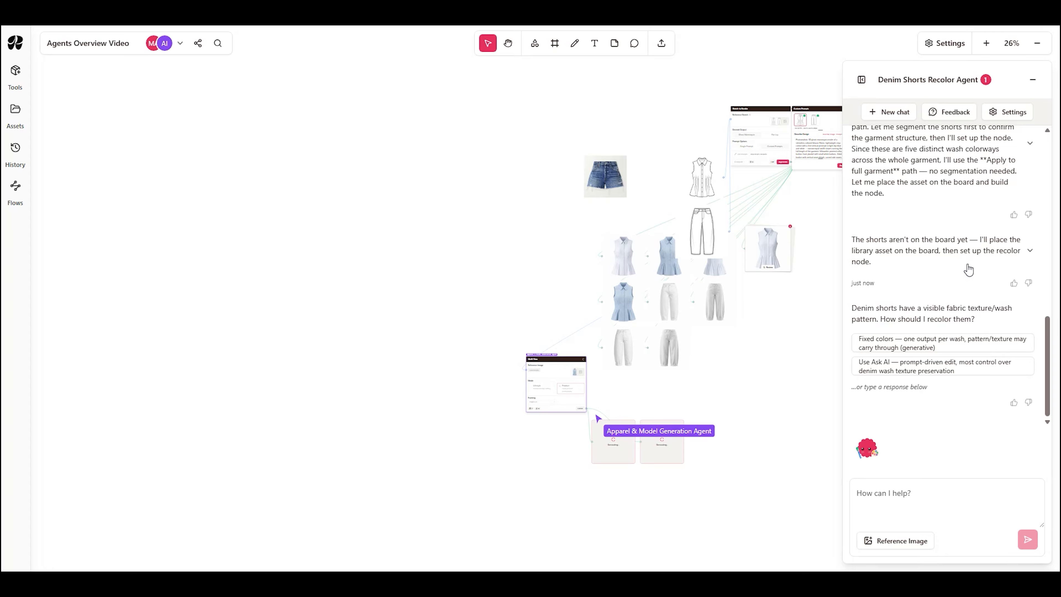
click(963, 368)
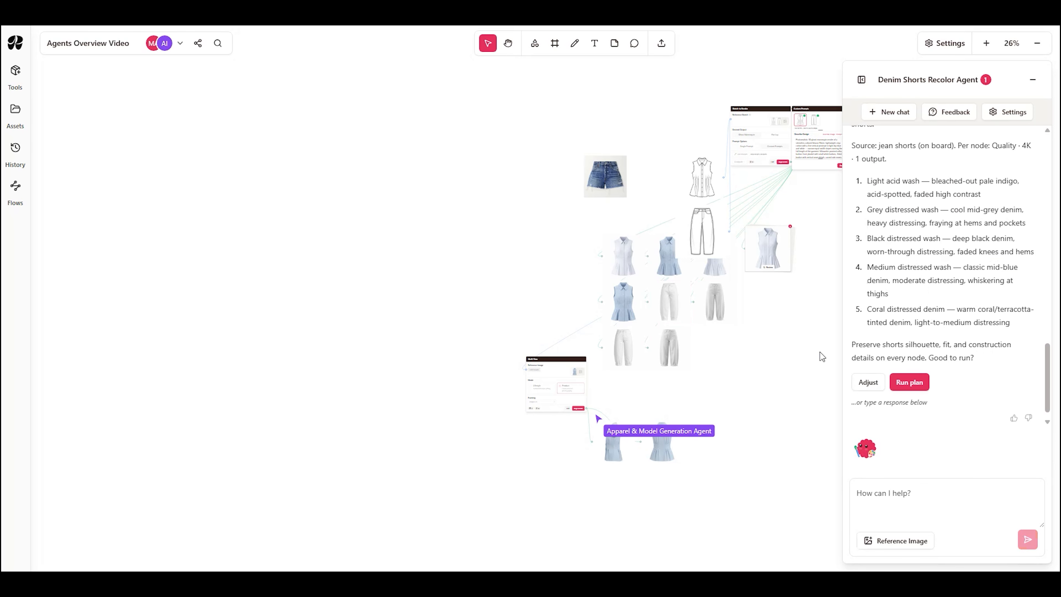
Step: Examine the generated tops and jeans on the board up close and compare them with the original sketches
drag(777, 320, 728, 347)
drag(766, 292, 700, 321)
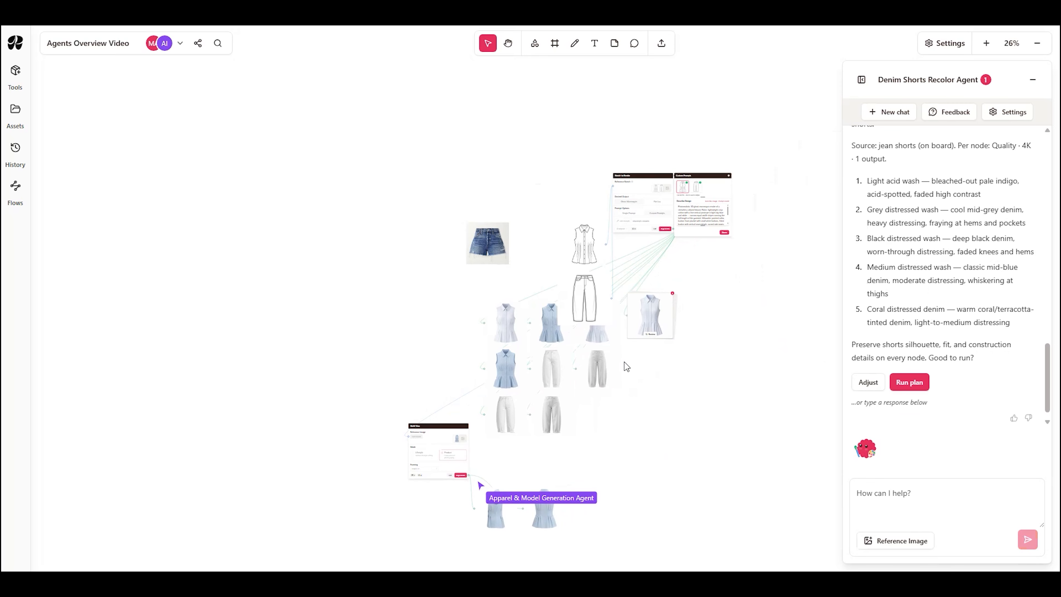
scroll(626, 366, up, 8)
scroll(661, 424, left, 2)
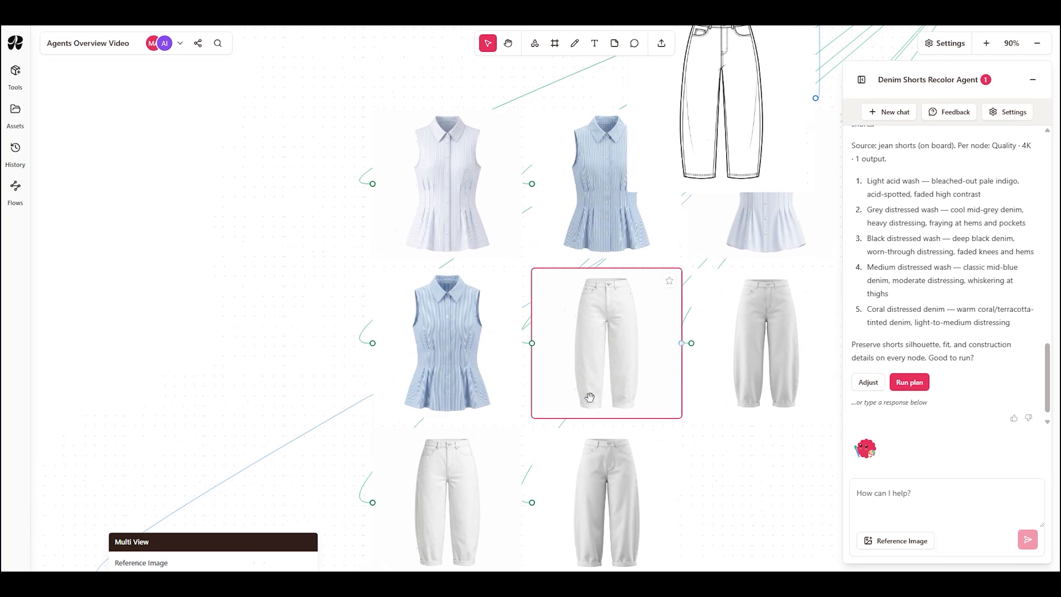
scroll(589, 397, up, 5)
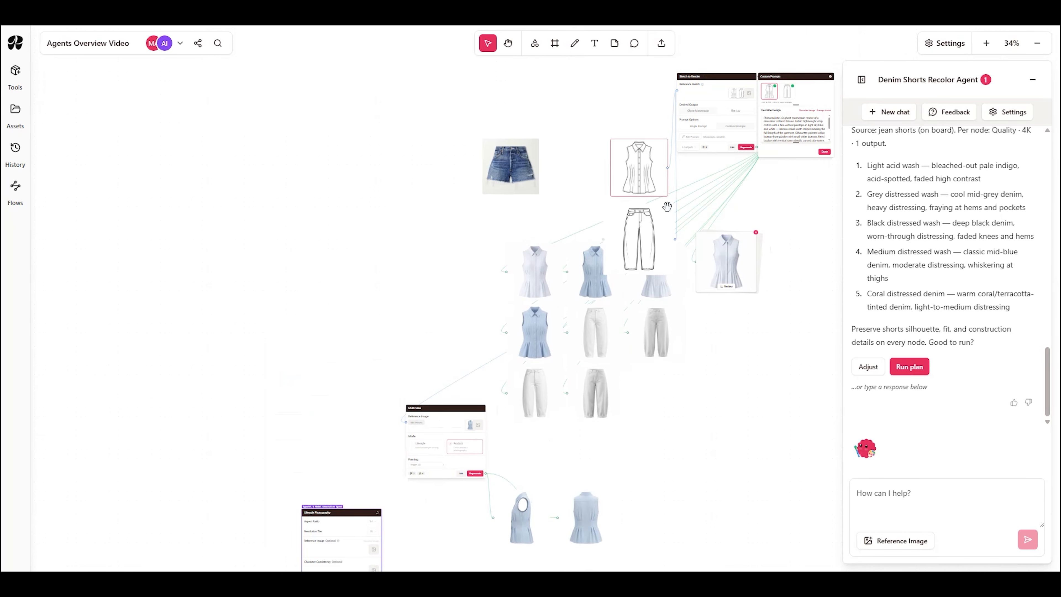
scroll(656, 149, up, 3)
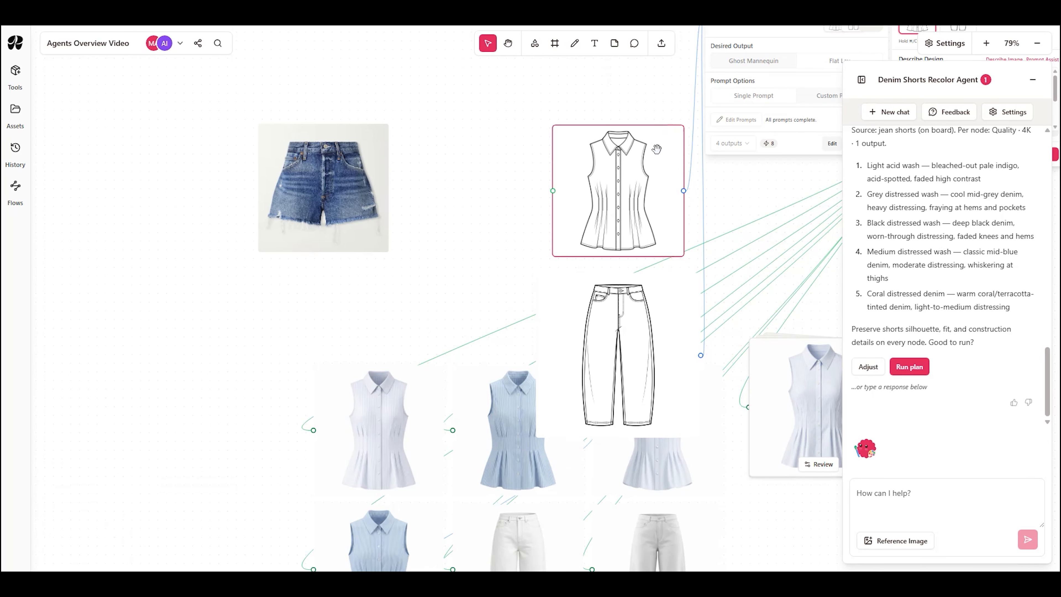
Step: Examine the top's left side and back views and the generated lifestyle model images up close on the board
scroll(716, 435, down, 5)
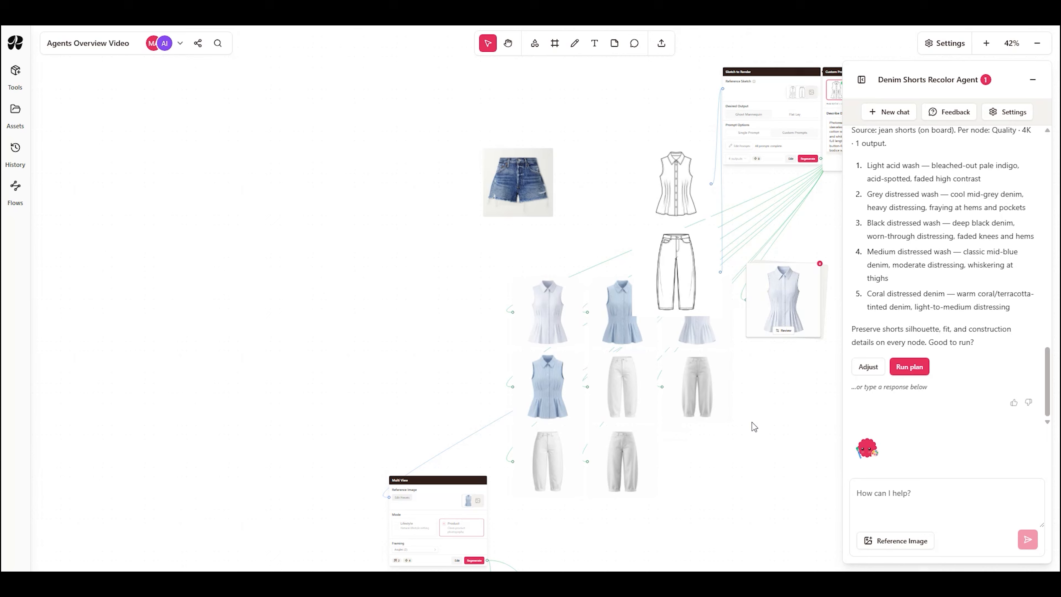
scroll(663, 388, down, 5)
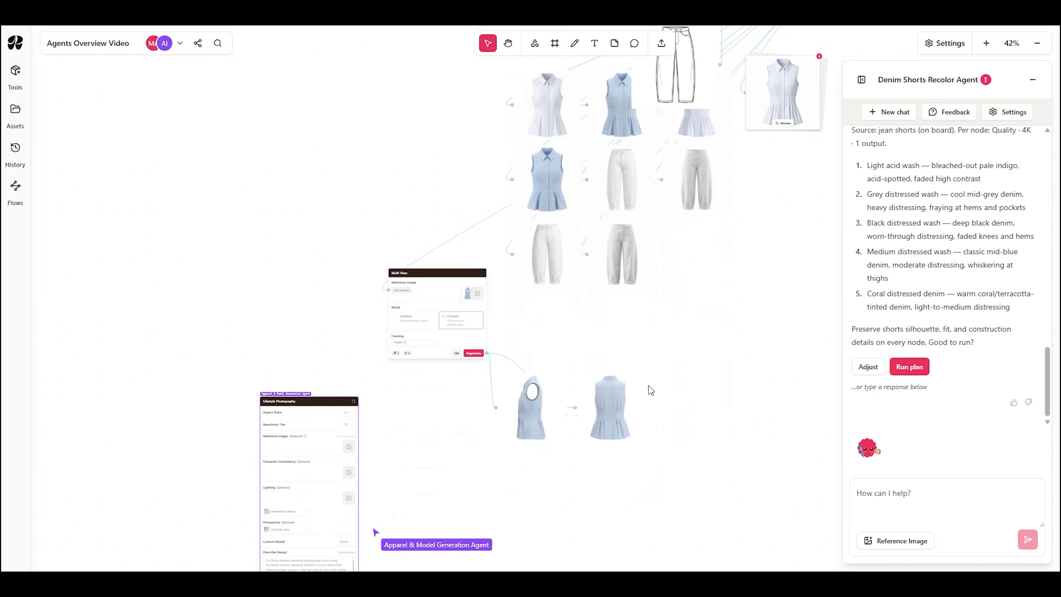
scroll(637, 447, up, 8)
drag(689, 362, 746, 377)
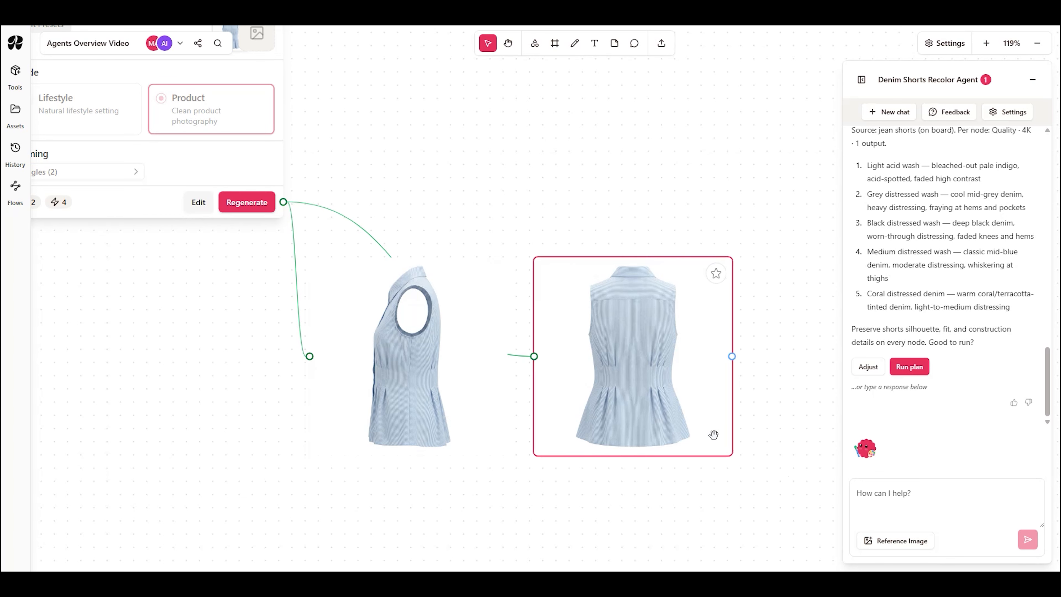
scroll(714, 437, down, 2)
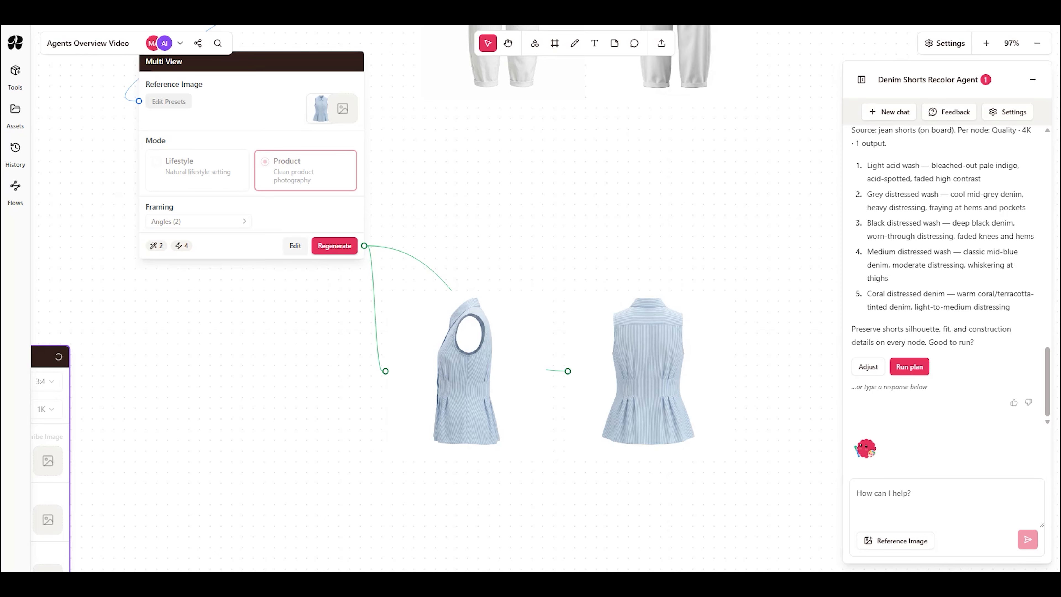
scroll(636, 333, down, 8)
scroll(635, 333, down, 10)
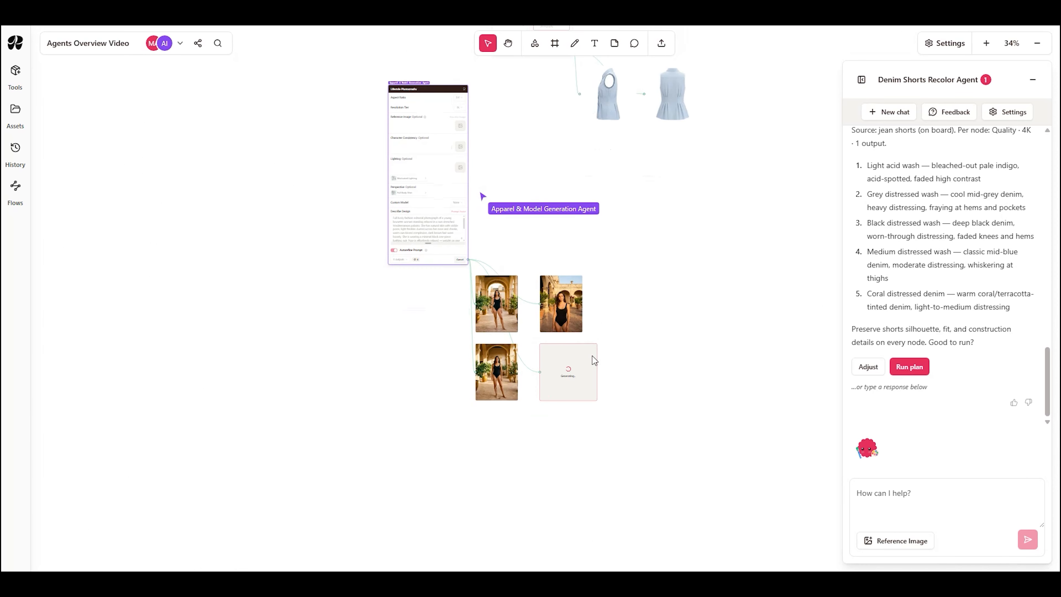
scroll(467, 357, up, 10)
drag(463, 355, 263, 372)
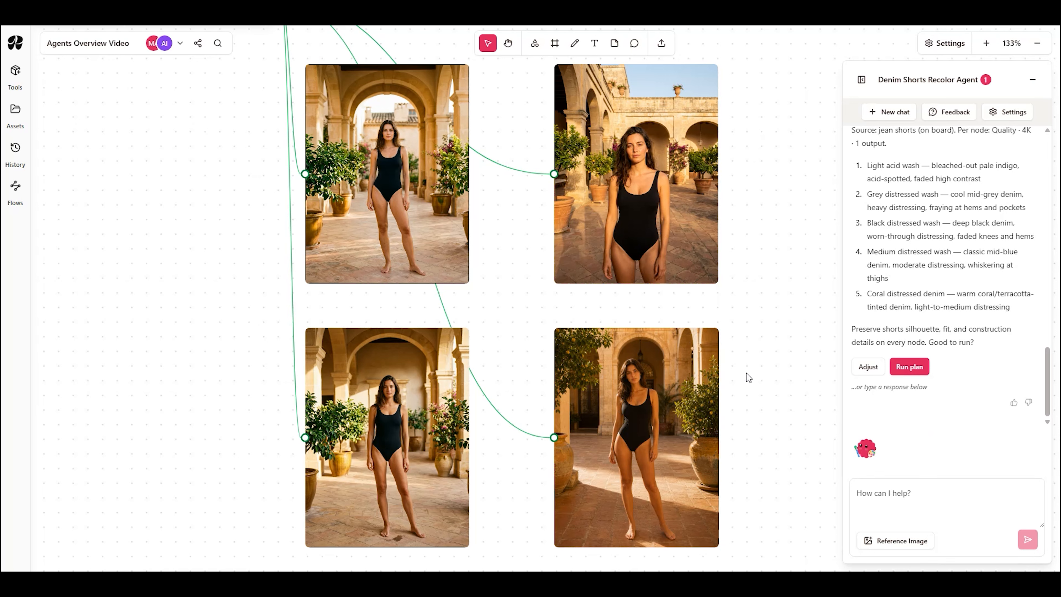
Step: Run the five-wash plan in the Denim Shorts Recolor Agent and switch to the Apparel & Model Generation Agent chat
click(911, 368)
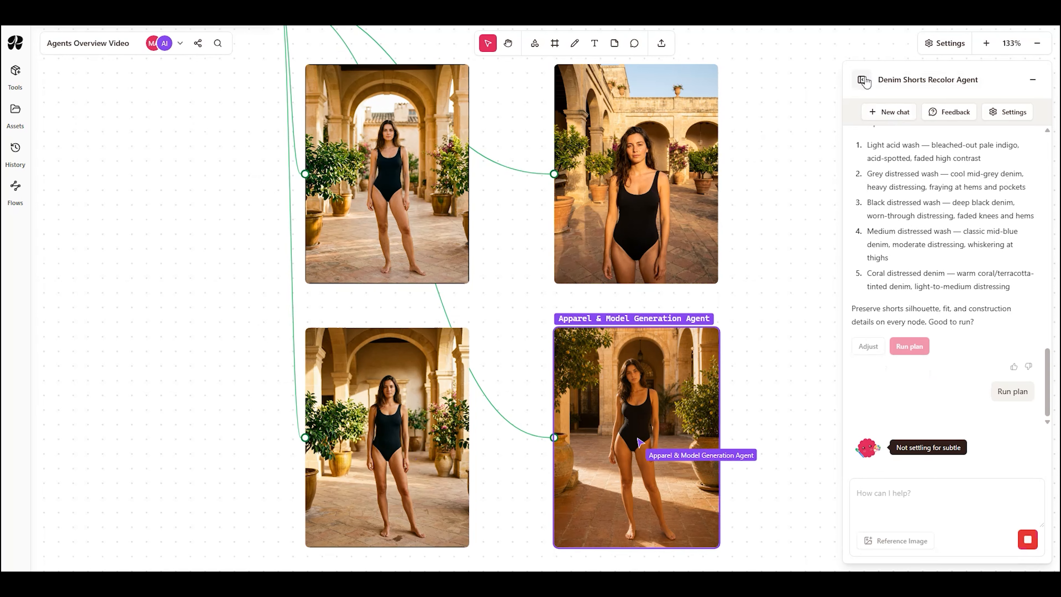
click(864, 80)
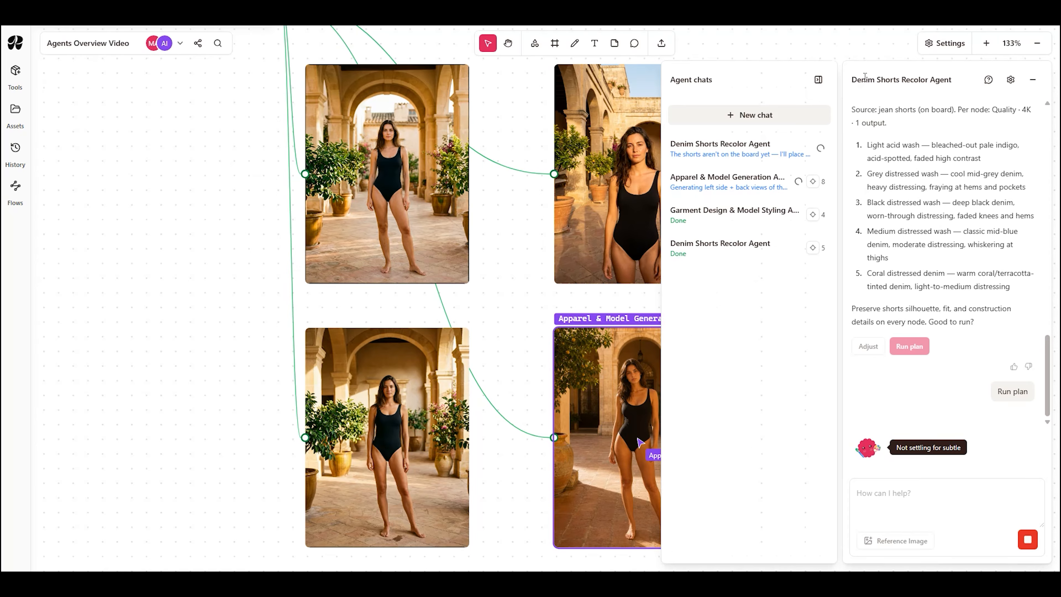
click(732, 189)
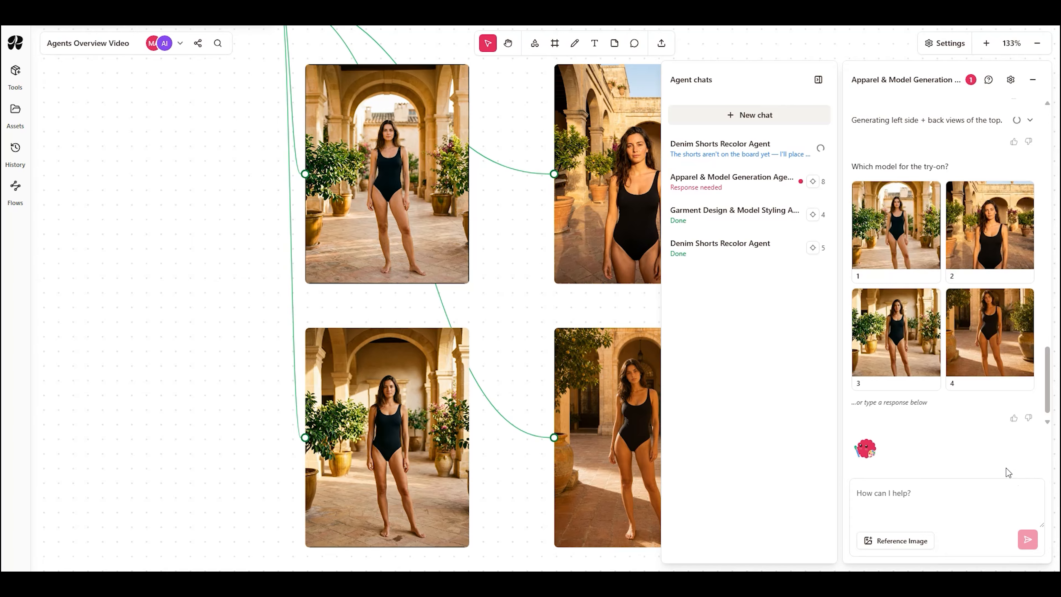
Step: Choose model 1 and jeans render 1 for the try-on
click(895, 234)
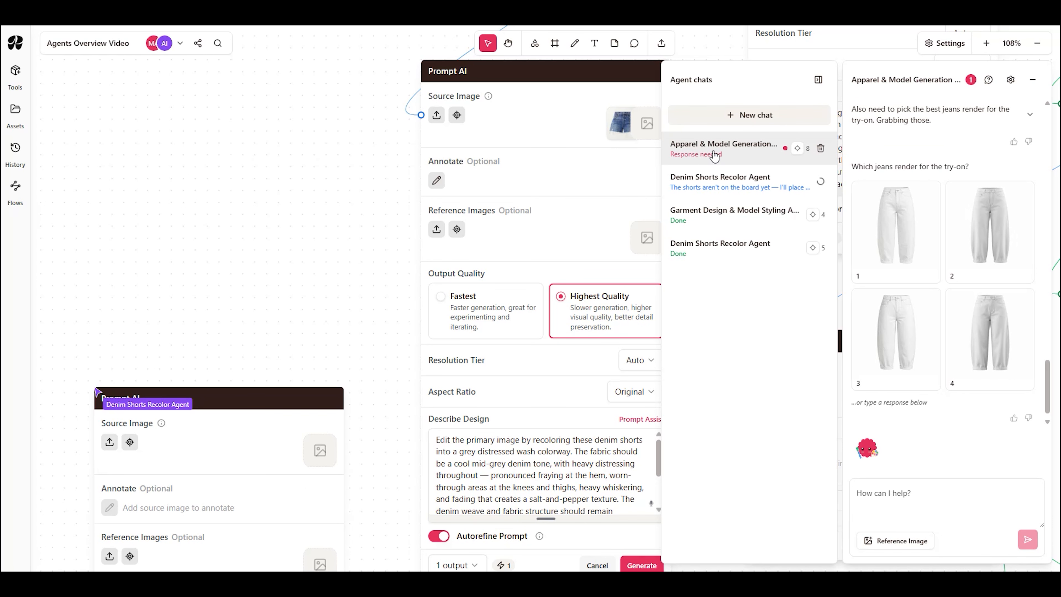
click(917, 247)
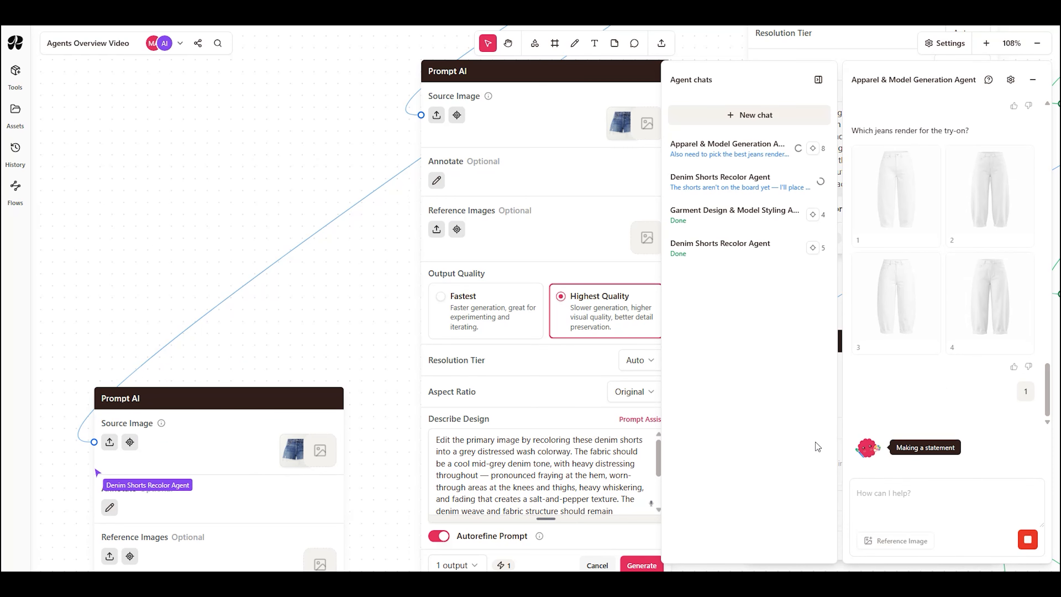
Step: Examine the Prompt AI nodes that the Denim Shorts Recolor Agent is setting up across the board
scroll(638, 410, down, 3)
scroll(633, 331, down, 5)
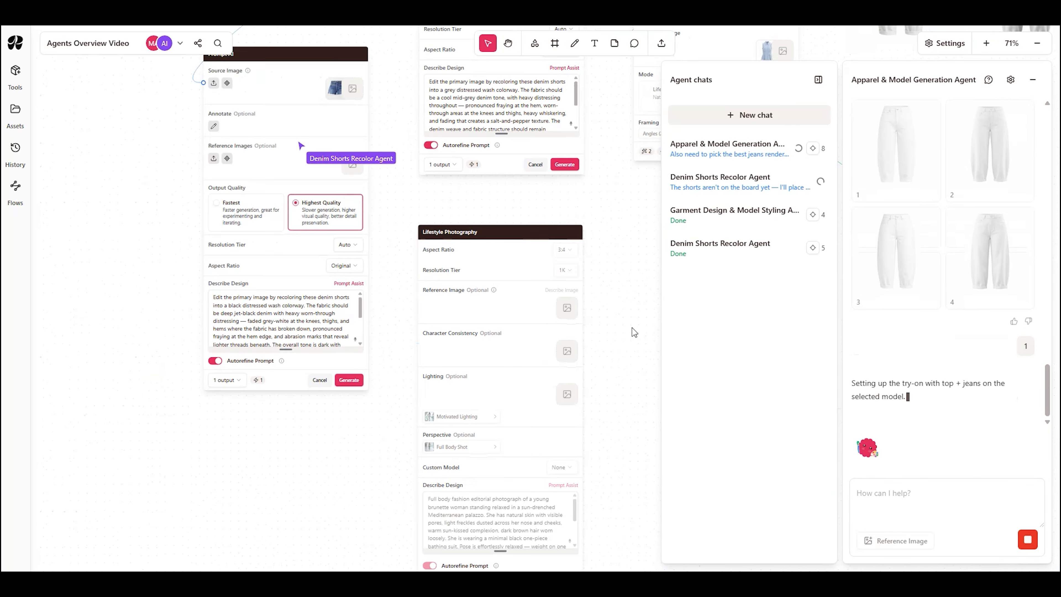
scroll(400, 388, up, 5)
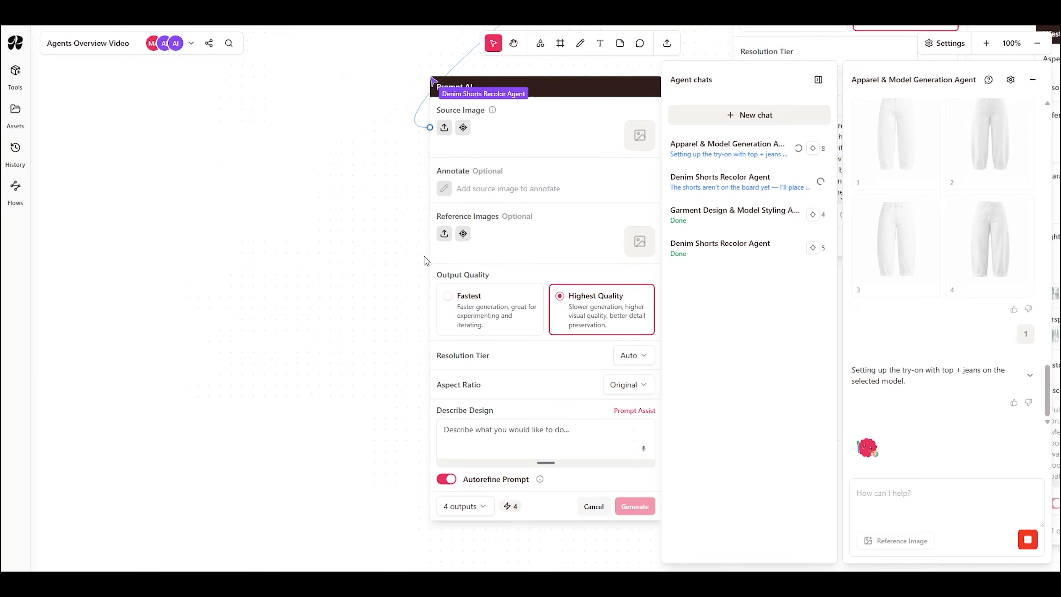
scroll(305, 301, down, 2)
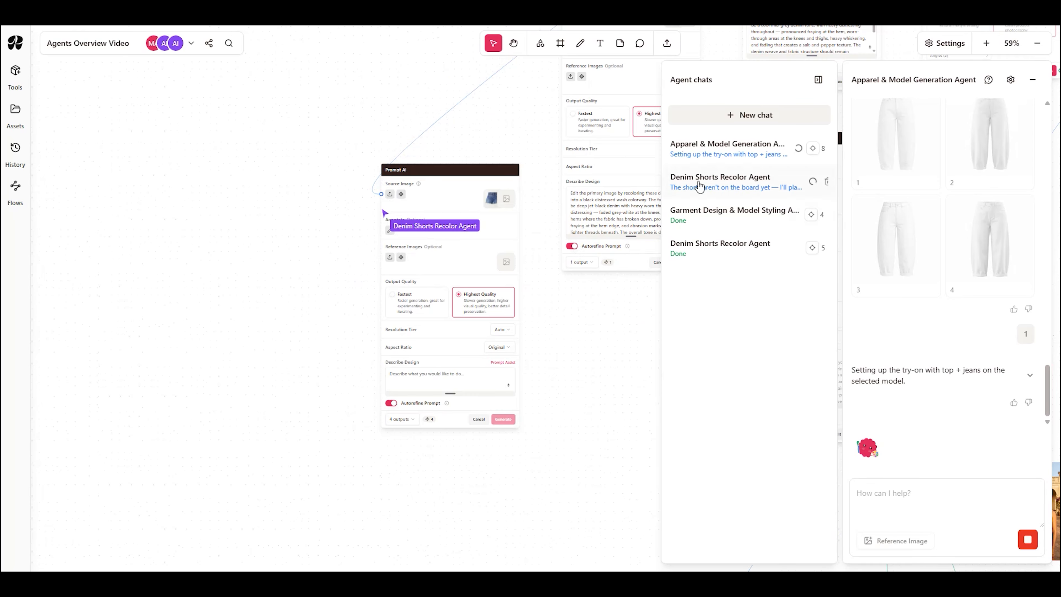
click(797, 148)
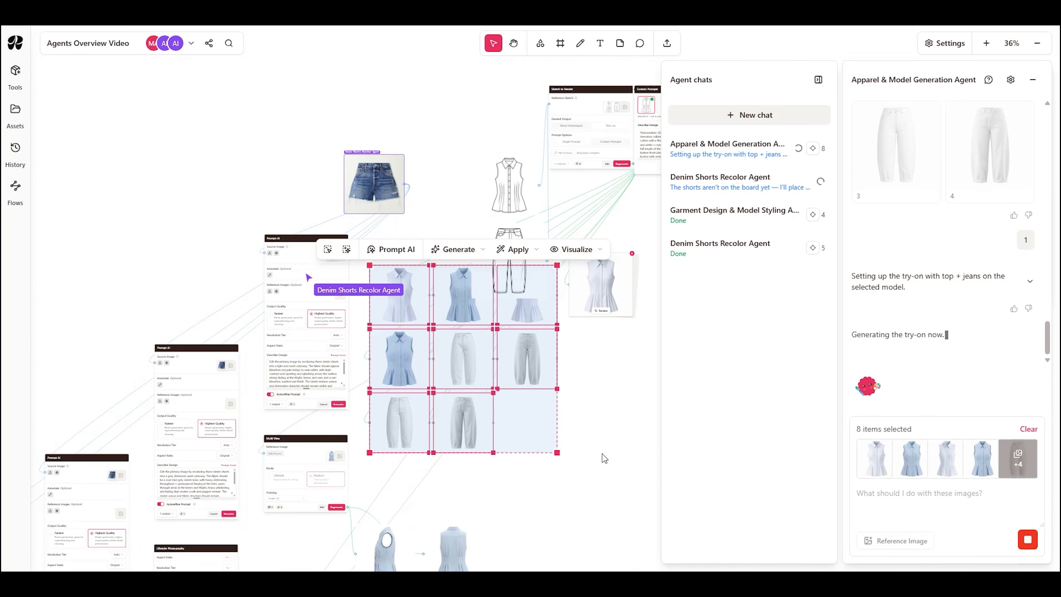
right_click(596, 381)
click(448, 332)
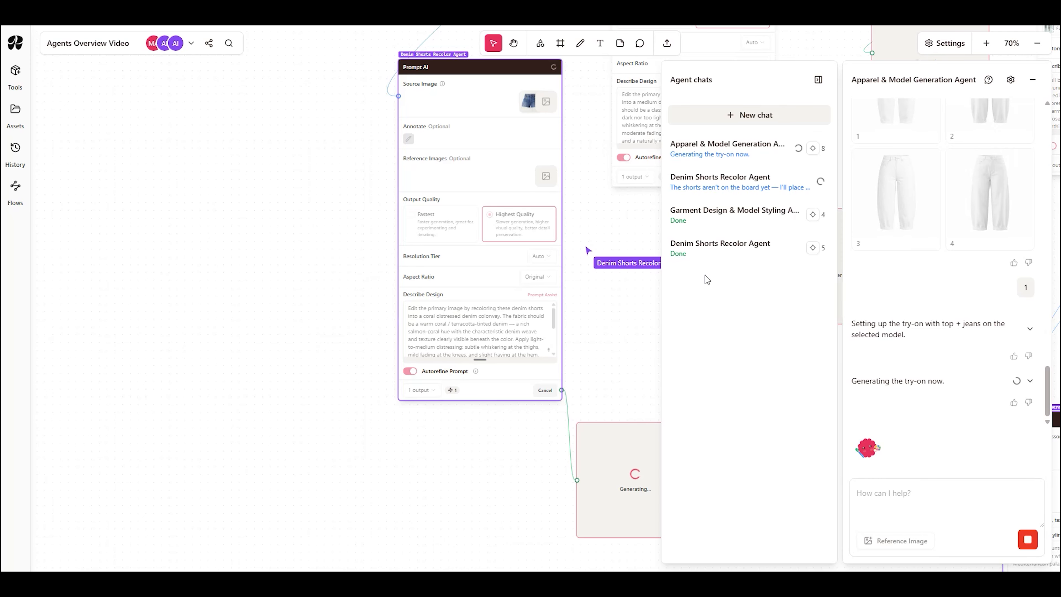
Step: Collapse the agent chats list and survey the recolor and try-on nodes across the whole board
click(818, 80)
scroll(747, 520, down, 10)
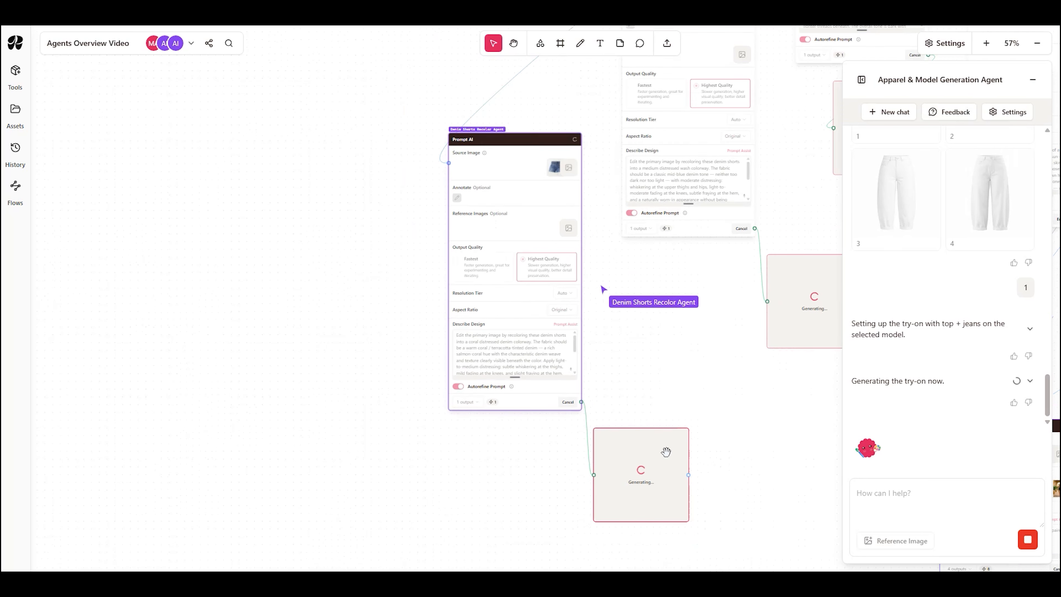
drag(682, 344, 688, 385)
drag(754, 431, 710, 343)
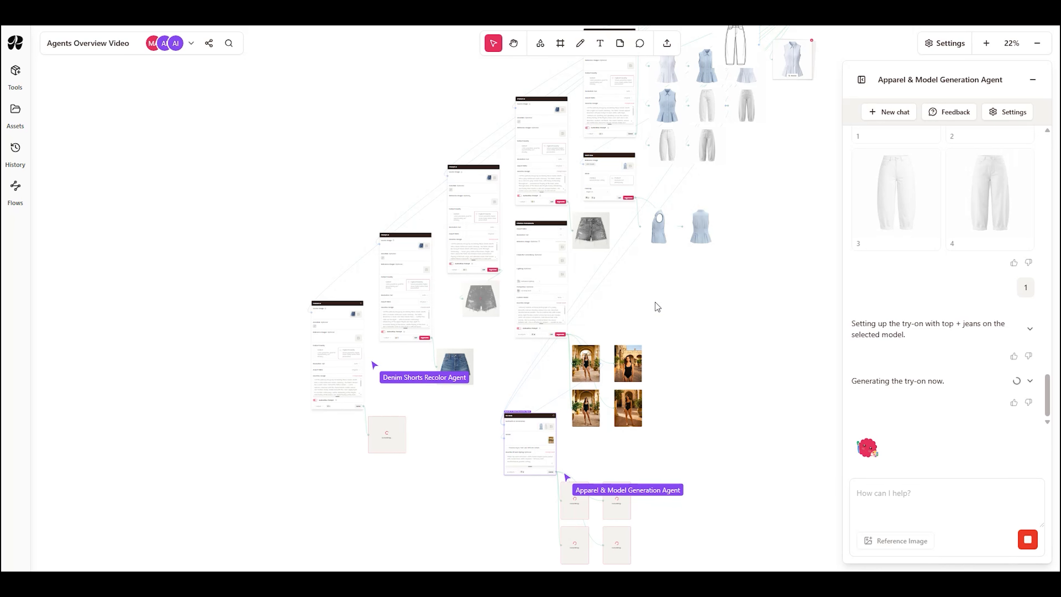
drag(654, 309, 704, 321)
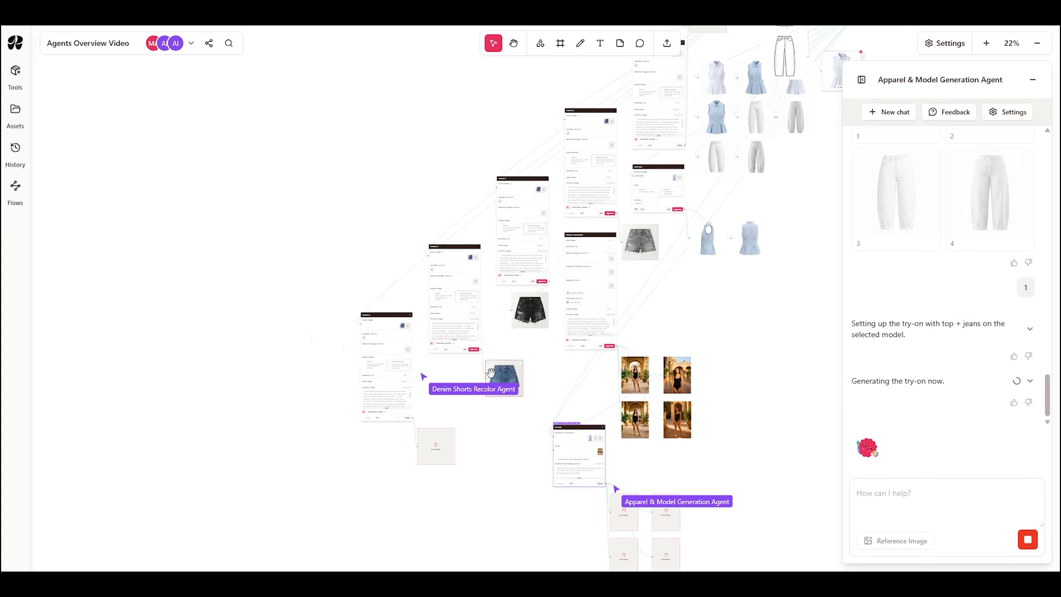
Step: Arrange the original shorts and the five recolor outputs in a grid of two rows of three beside the Prompt AI nodes
drag(518, 371, 400, 213)
drag(524, 306, 425, 211)
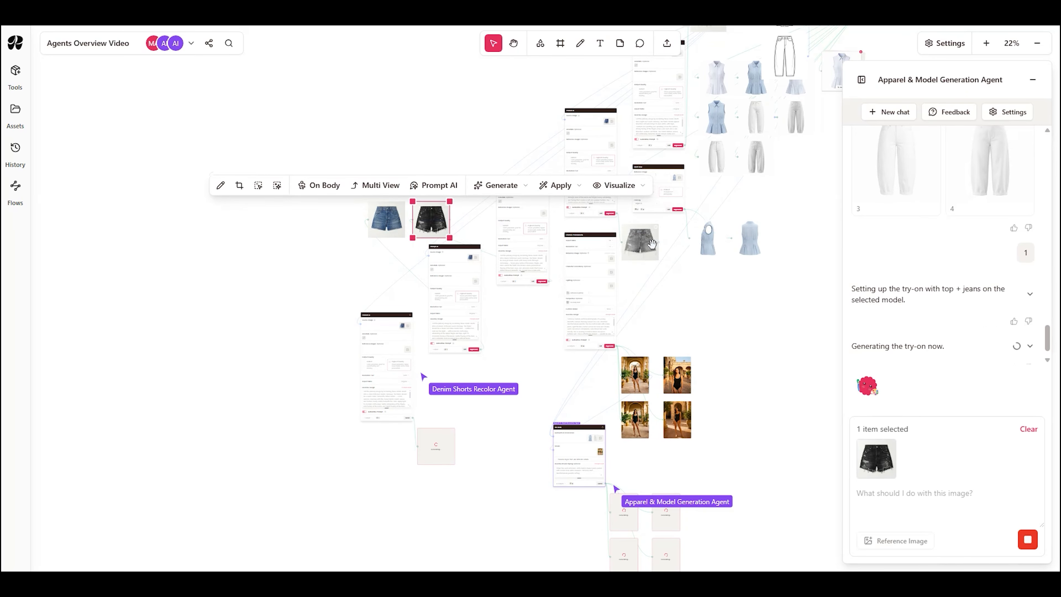
drag(640, 242, 473, 219)
drag(435, 445, 390, 185)
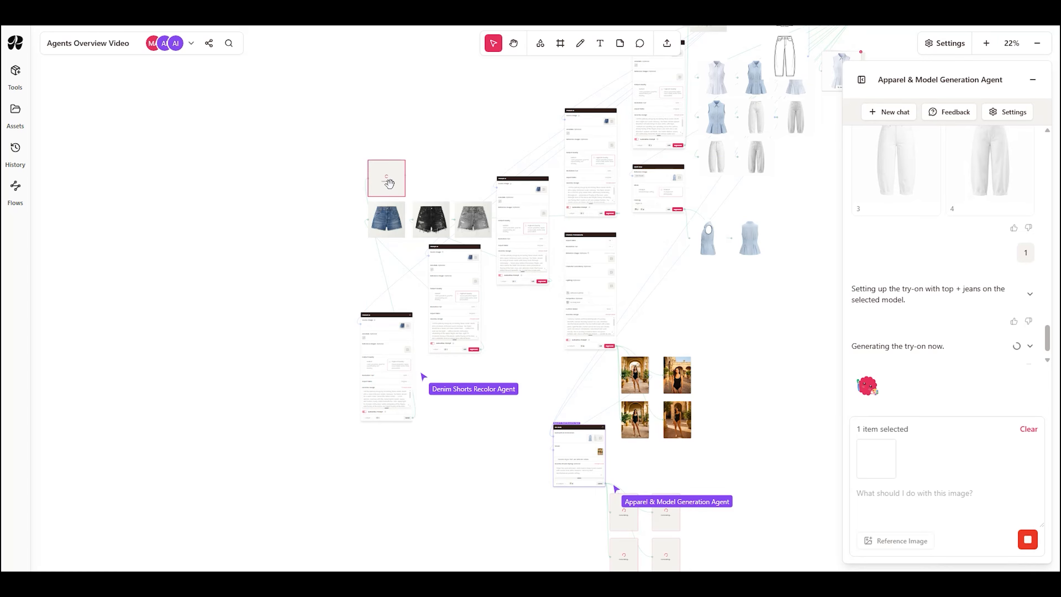
drag(466, 122, 420, 204)
drag(663, 100, 385, 264)
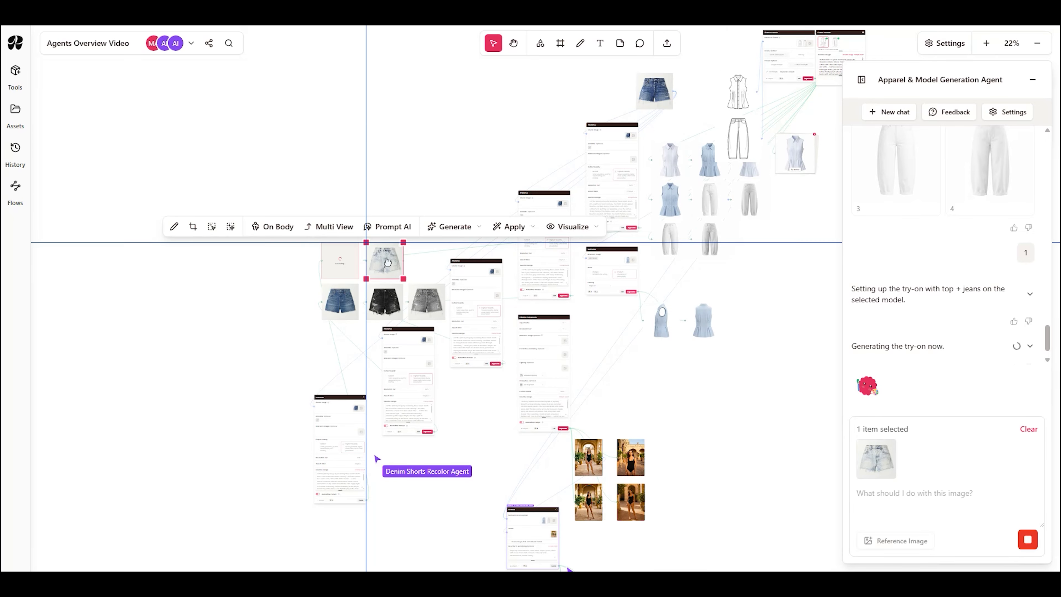
drag(655, 91, 426, 263)
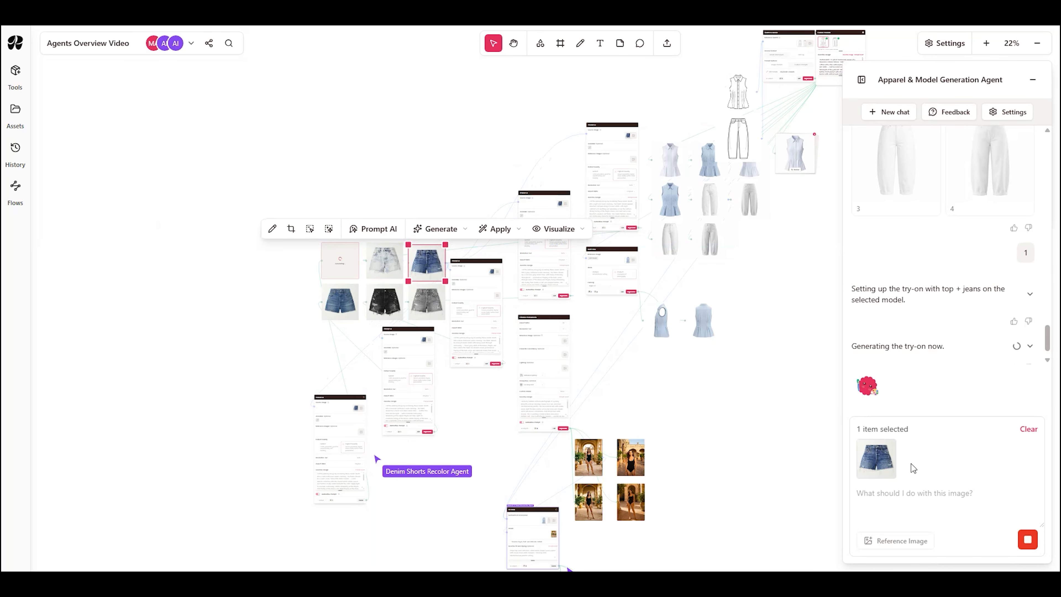
Step: Inspect the On Body try-on images up close while they are being generated
scroll(685, 430, right, 4)
scroll(630, 424, down, 6)
scroll(580, 397, up, 5)
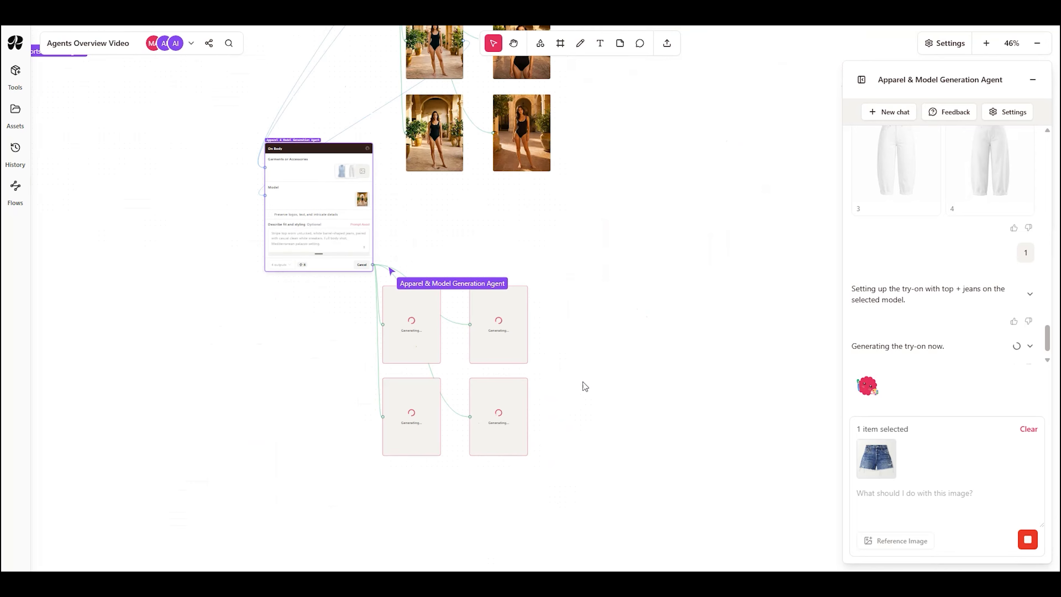
scroll(618, 290, left, 1)
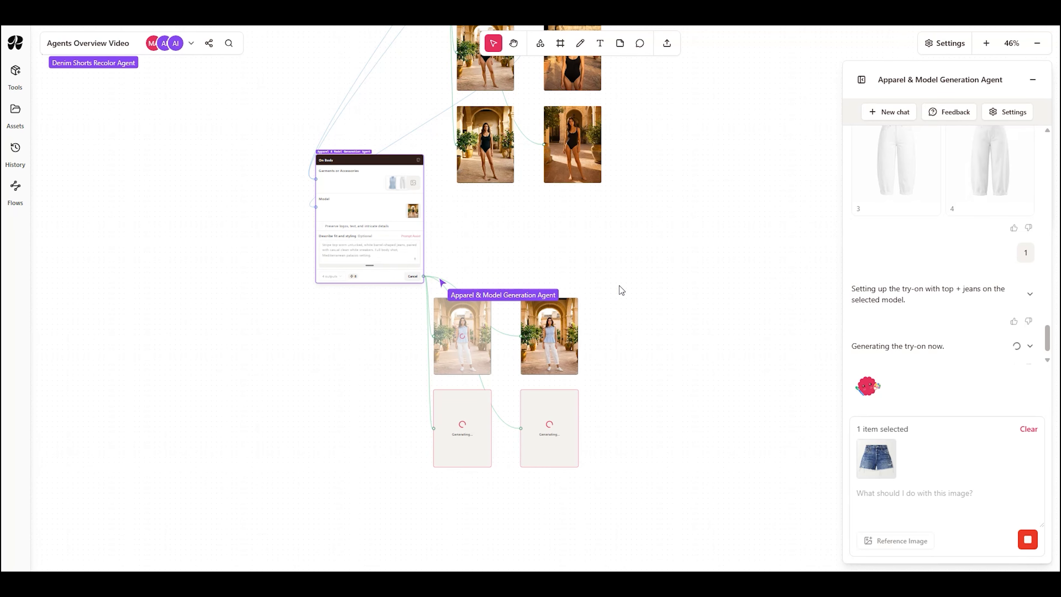
scroll(609, 410, up, 8)
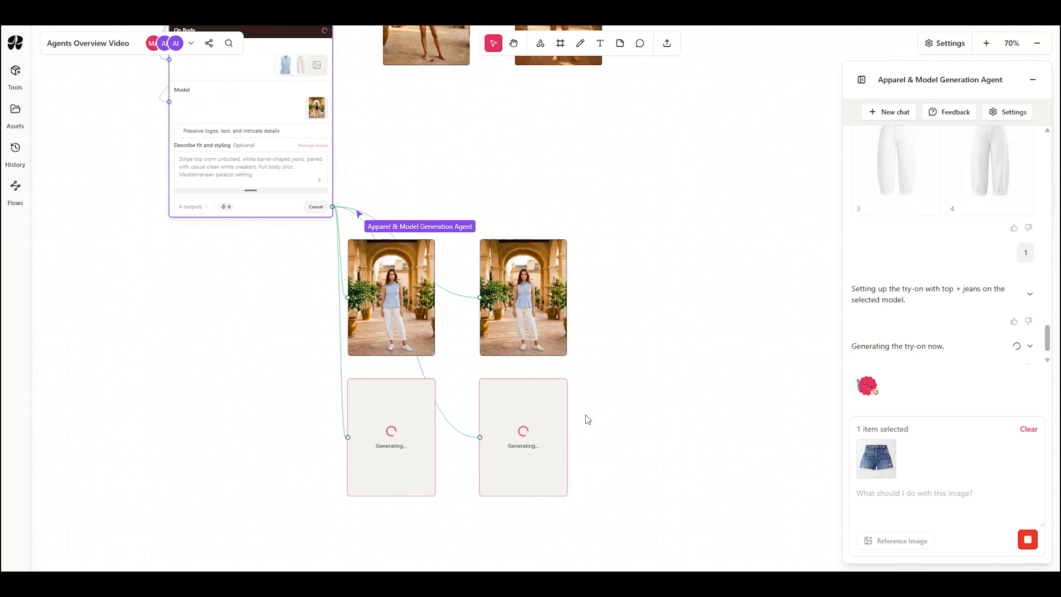
scroll(568, 354, left, 2)
scroll(695, 348, up, 2)
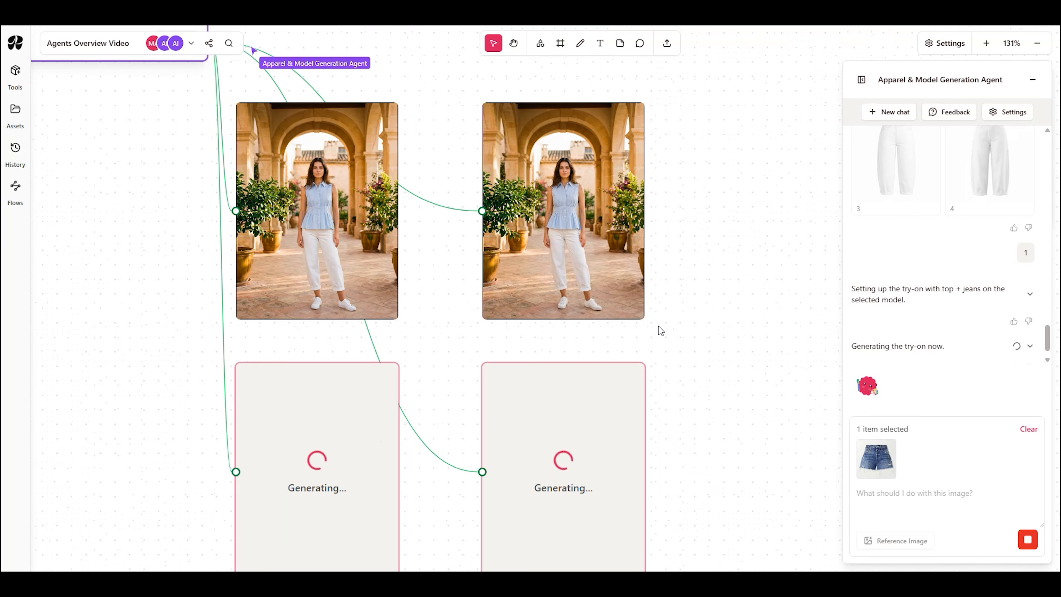
Step: Check the grid of recolored shorts and compare all four try-on images of the dressed model
scroll(697, 288, down, 10)
scroll(696, 266, left, 8)
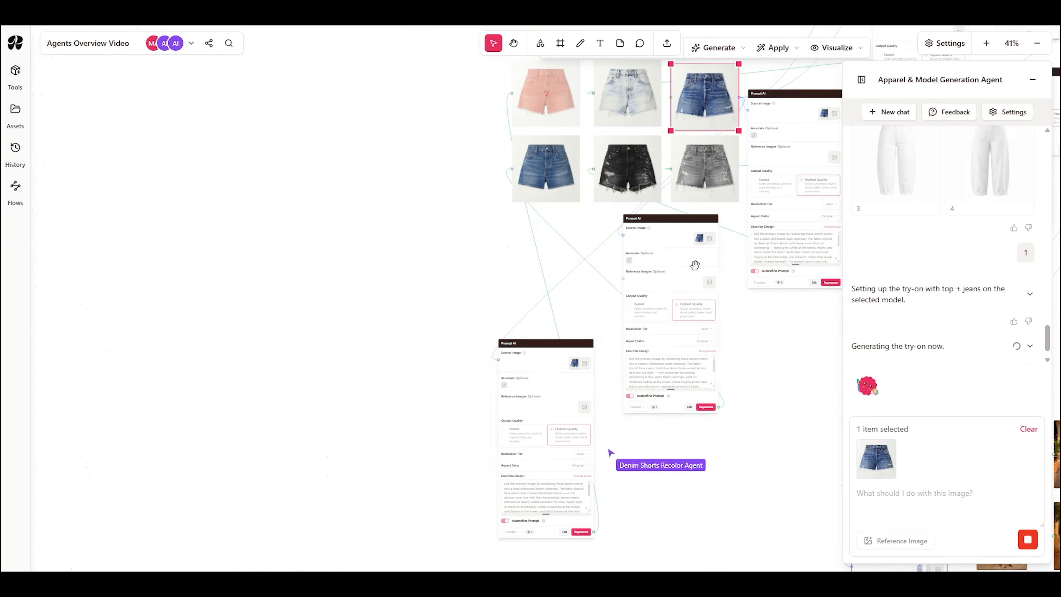
scroll(791, 445, right, 10)
scroll(791, 446, down, 5)
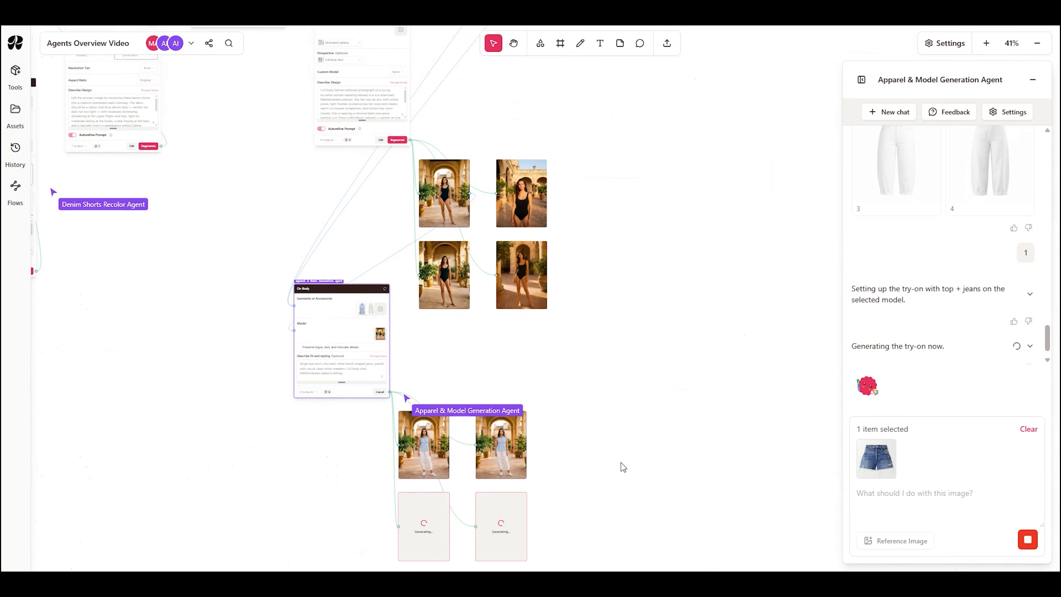
scroll(623, 464, down, 2)
scroll(623, 465, left, 1)
scroll(602, 474, up, 8)
scroll(619, 318, left, 2)
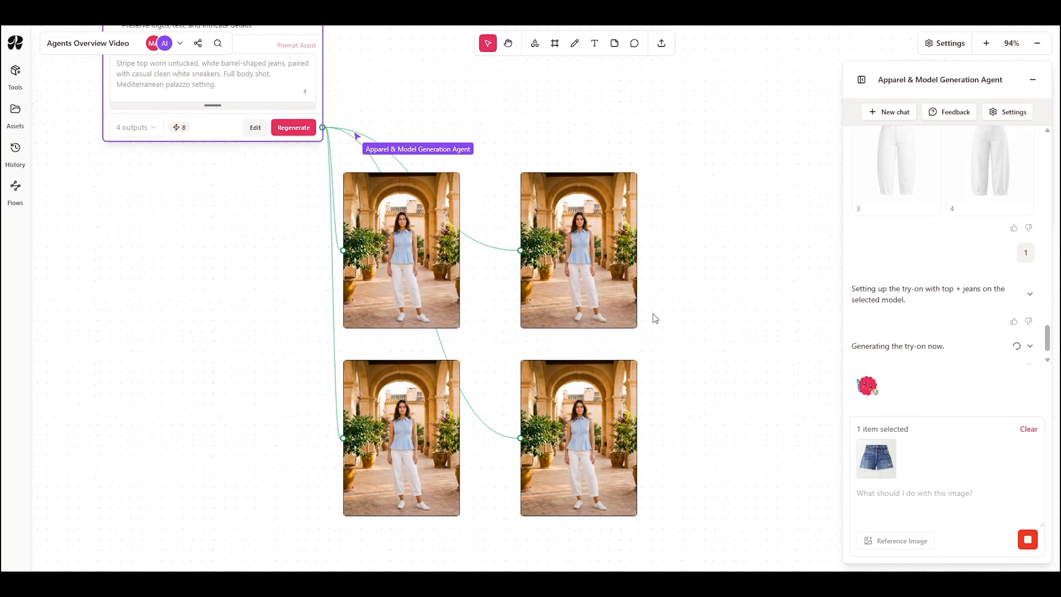
Step: Reopen the agent chats list and clear the selected shorts image from the chat input
click(861, 79)
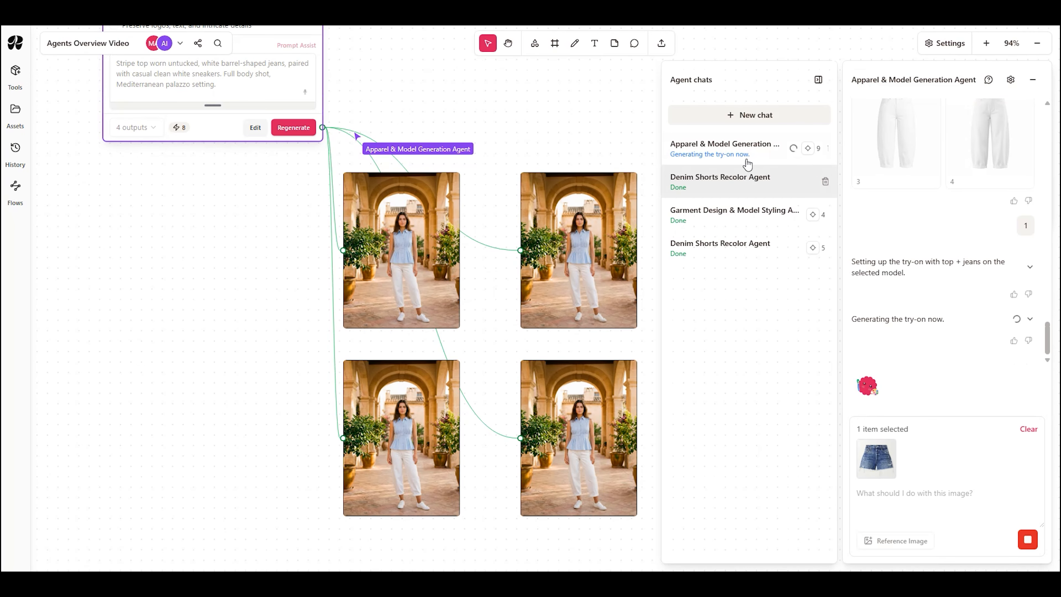
click(1028, 429)
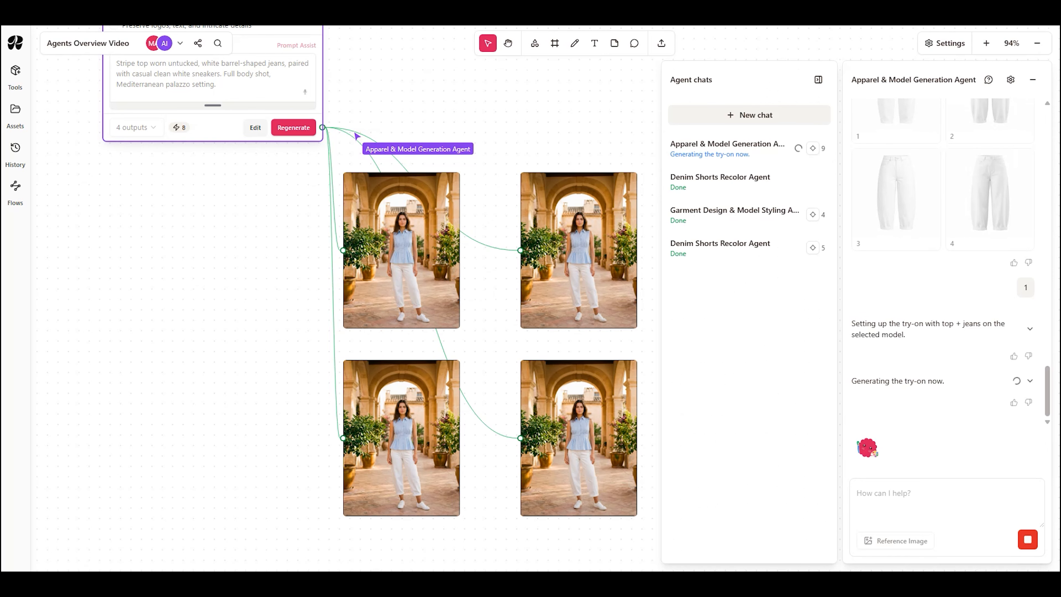
Step: Move the chosen blue top and white jeans renders out of the render grid and place the top above the jeans
scroll(621, 294, down, 5)
drag(584, 144, 601, 488)
scroll(552, 432, down, 6)
drag(612, 334, 382, 511)
scroll(403, 376, up, 6)
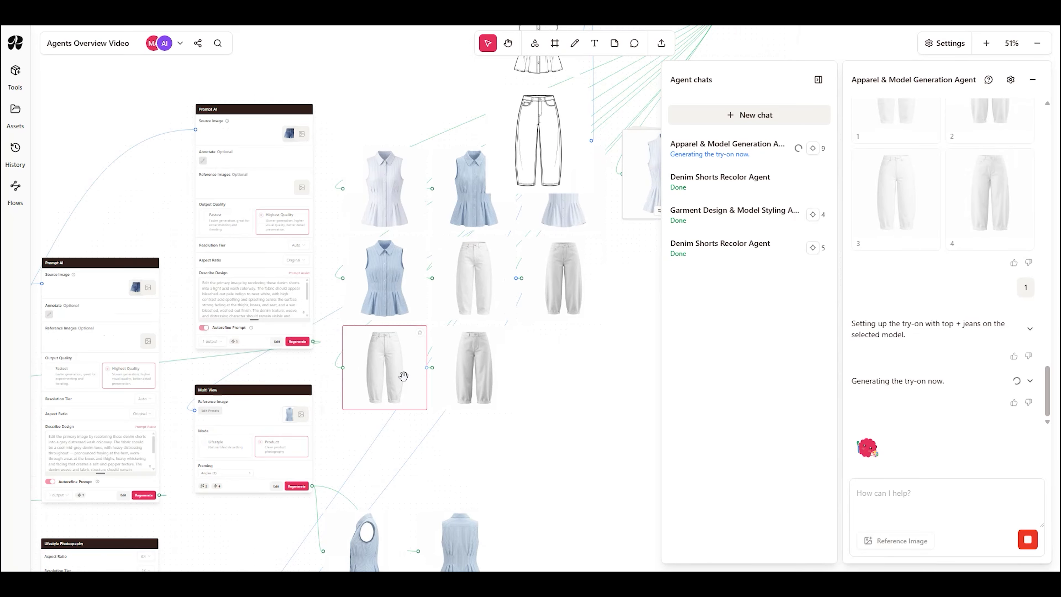
drag(392, 295, 613, 434)
drag(487, 274, 614, 516)
drag(528, 506, 477, 358)
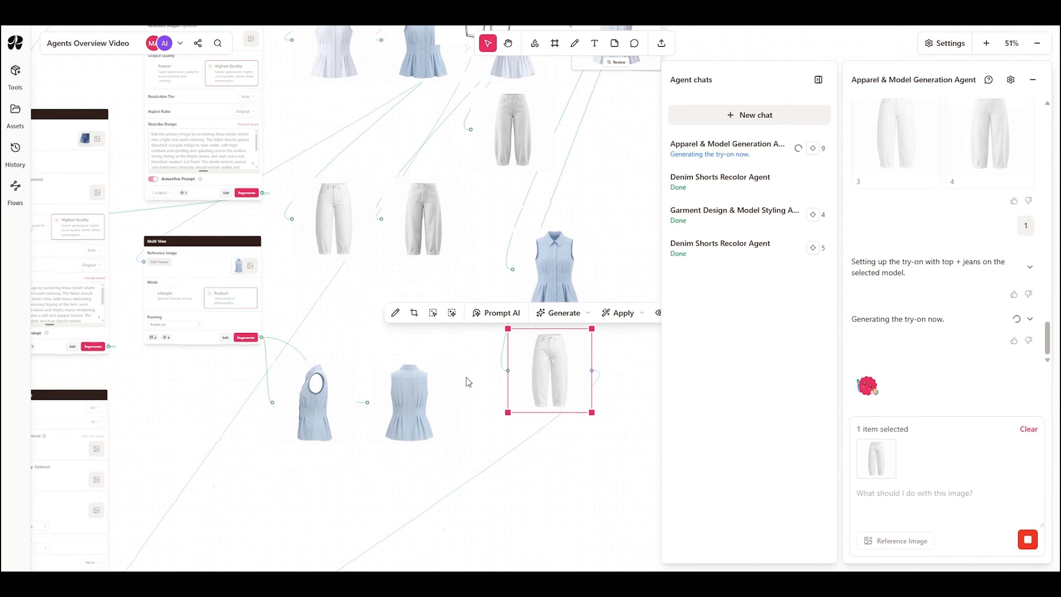
Step: Gather the chosen output images beside the selected garments and view the dressed-model try-on image up close
drag(426, 485, 532, 499)
scroll(251, 415, down, 5)
drag(308, 428, 433, 210)
drag(315, 379, 543, 321)
scroll(519, 422, down, 3)
drag(283, 474, 625, 330)
scroll(546, 288, up, 10)
scroll(625, 329, up, 3)
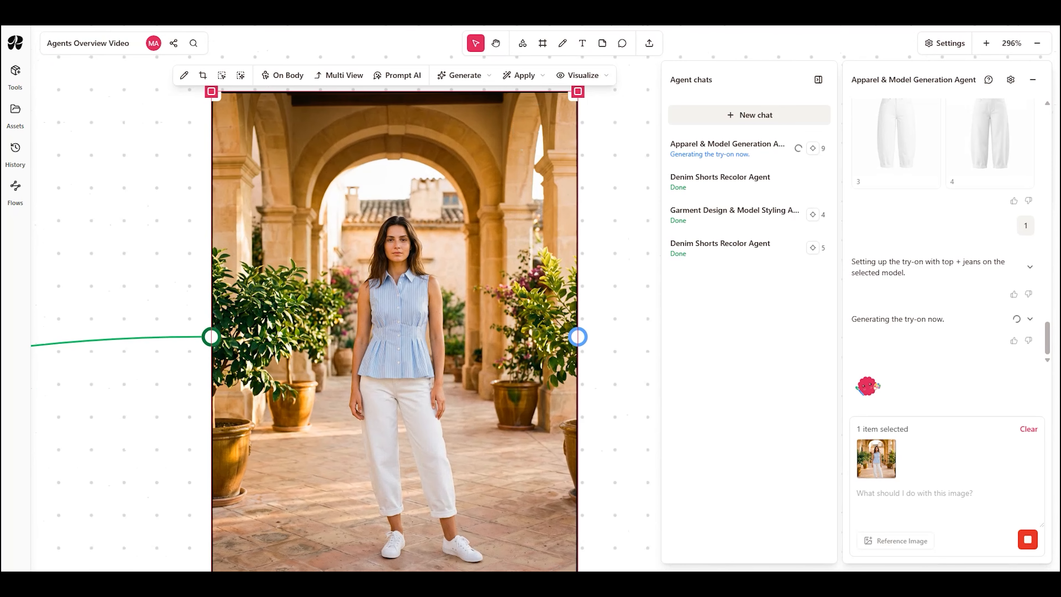
Step: Return from the dressed-model close-up to the denim shorts grid and compare the recolored washes with the original pair
scroll(551, 455, down, 1)
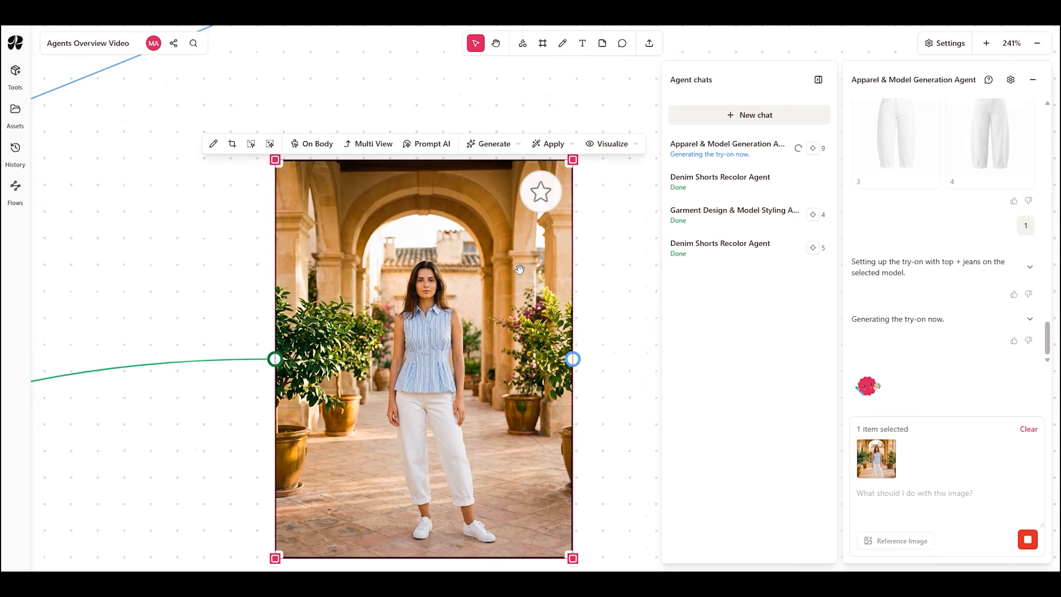
scroll(497, 304, down, 3)
scroll(264, 251, down, 2)
drag(232, 204, 701, 359)
drag(330, 202, 736, 365)
drag(181, 304, 512, 532)
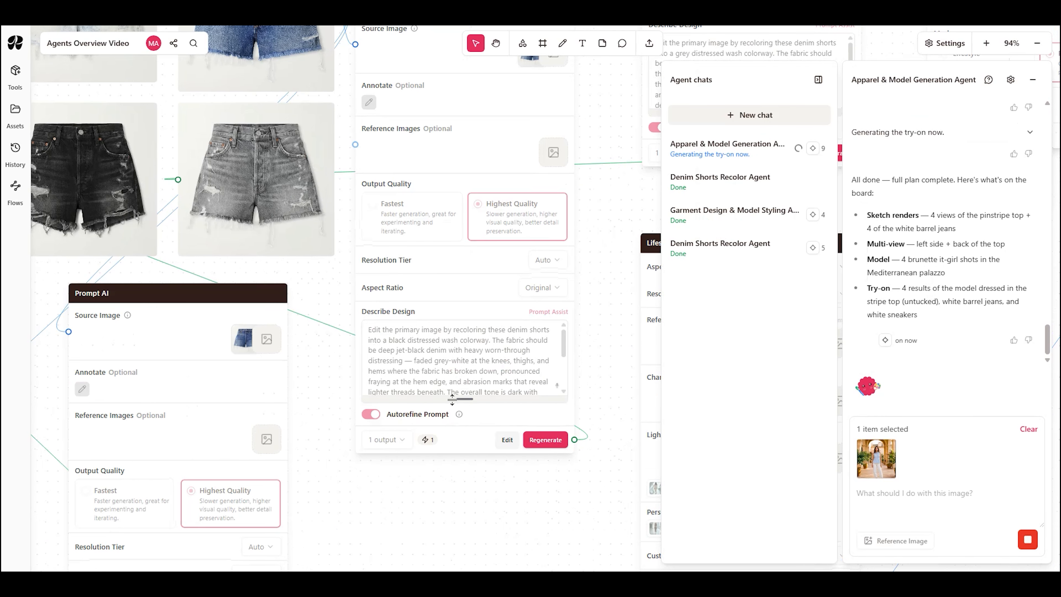
drag(329, 297, 574, 503)
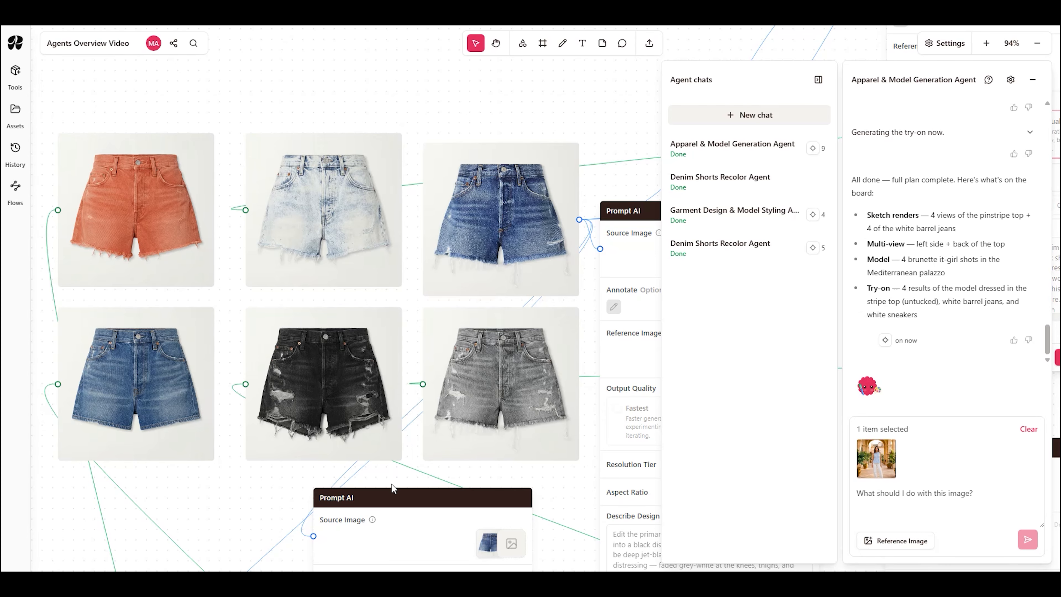
scroll(560, 438, down, 5)
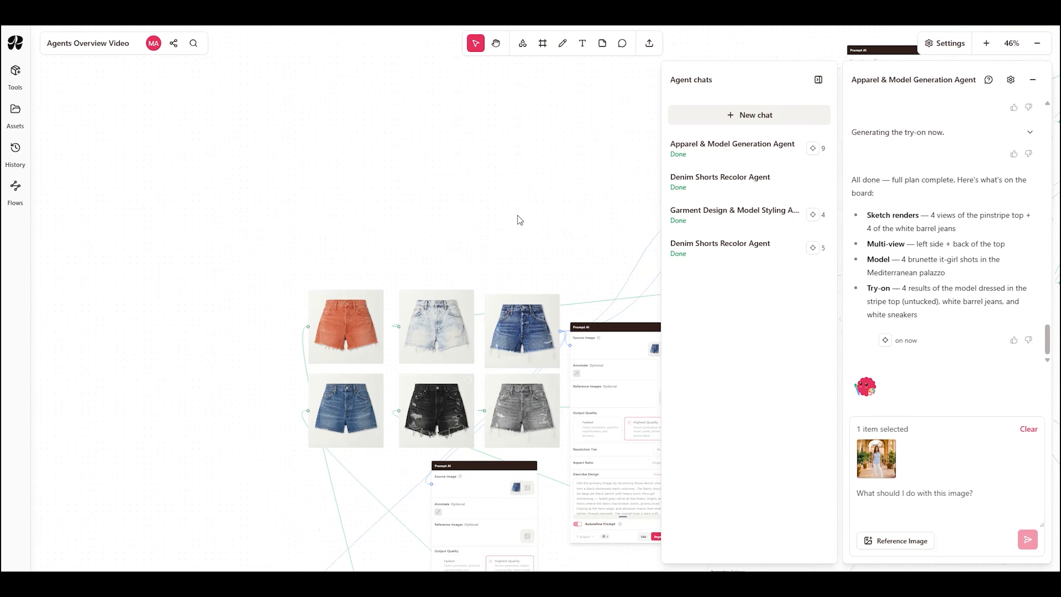
Step: Hide the agent chats list and deselect the try-on image on the board
click(819, 79)
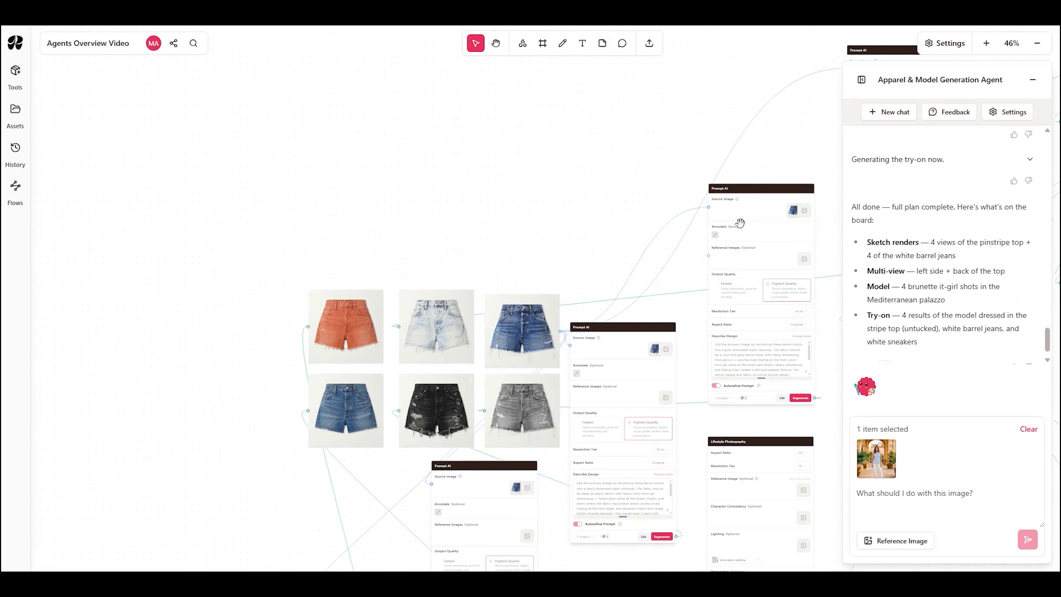
scroll(310, 74, right, 5)
scroll(310, 73, down, 3)
scroll(497, 250, down, 5)
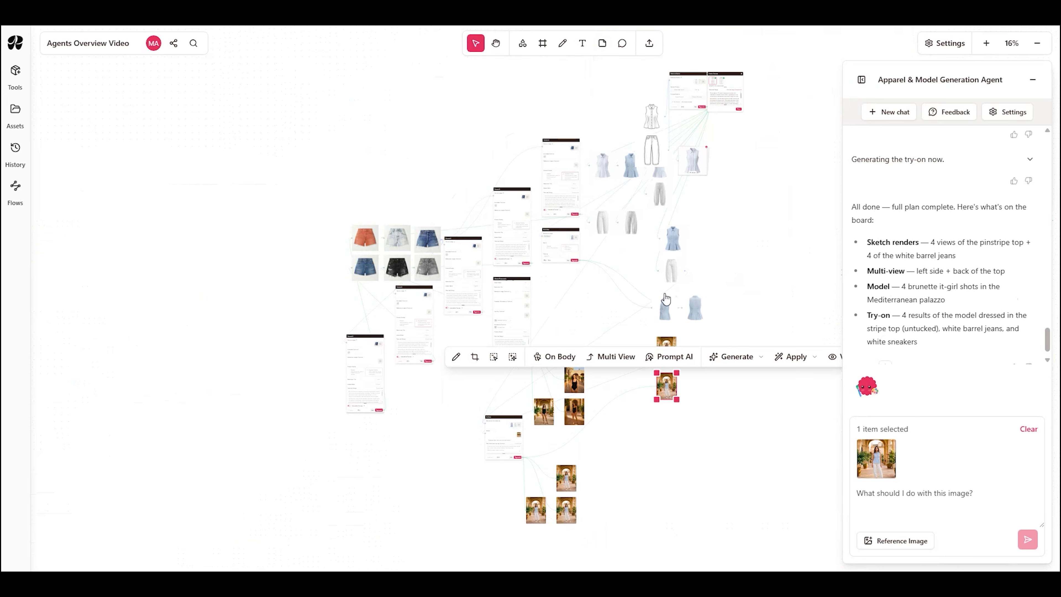
scroll(568, 442, down, 2)
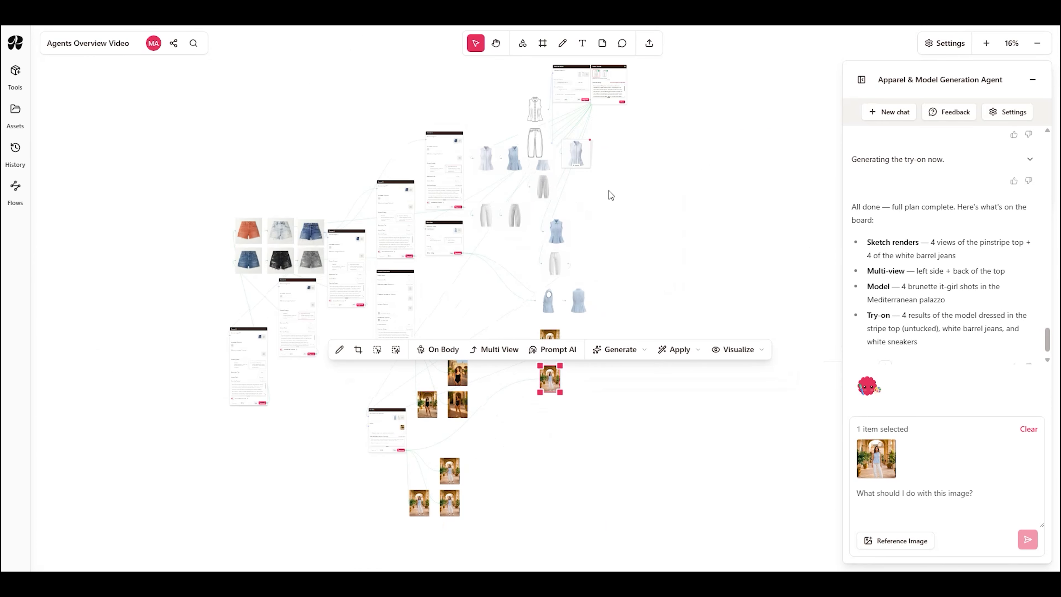
scroll(606, 260, up, 3)
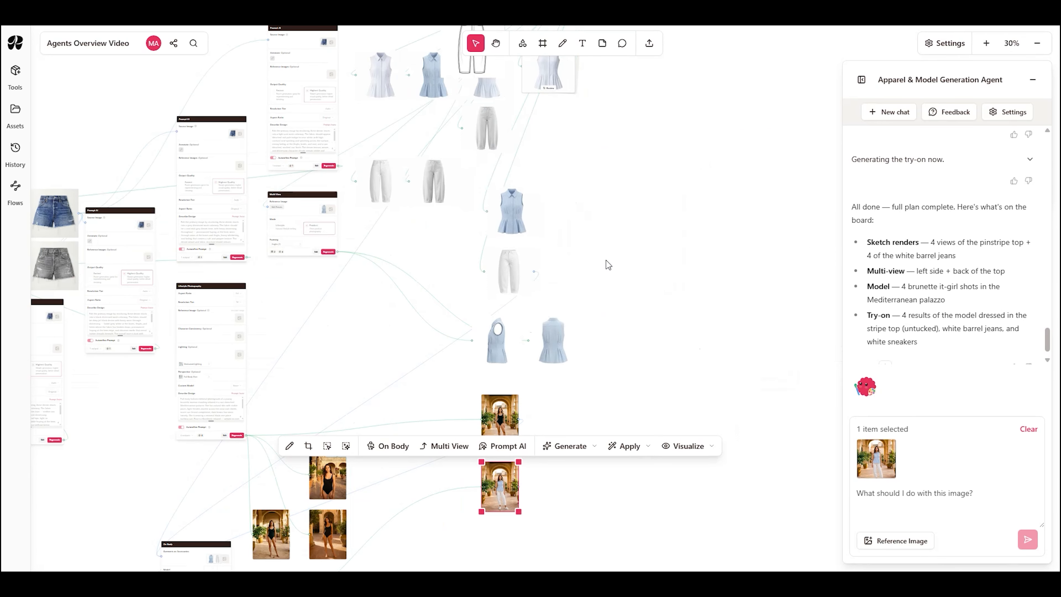
click(674, 312)
Step: Examine the chosen garment renders, the top's side and back views, and the model images gathered on the board
scroll(675, 317, left, 2)
scroll(675, 317, down, 1)
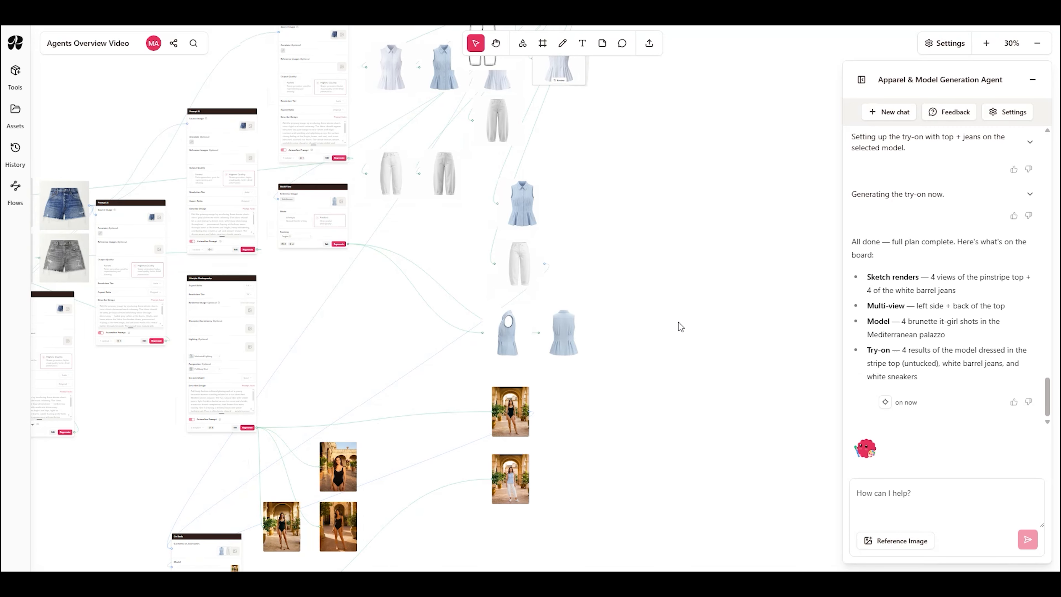
scroll(680, 326, left, 2)
scroll(680, 326, down, 1)
scroll(658, 477, up, 3)
scroll(650, 474, down, 2)
scroll(650, 475, left, 1)
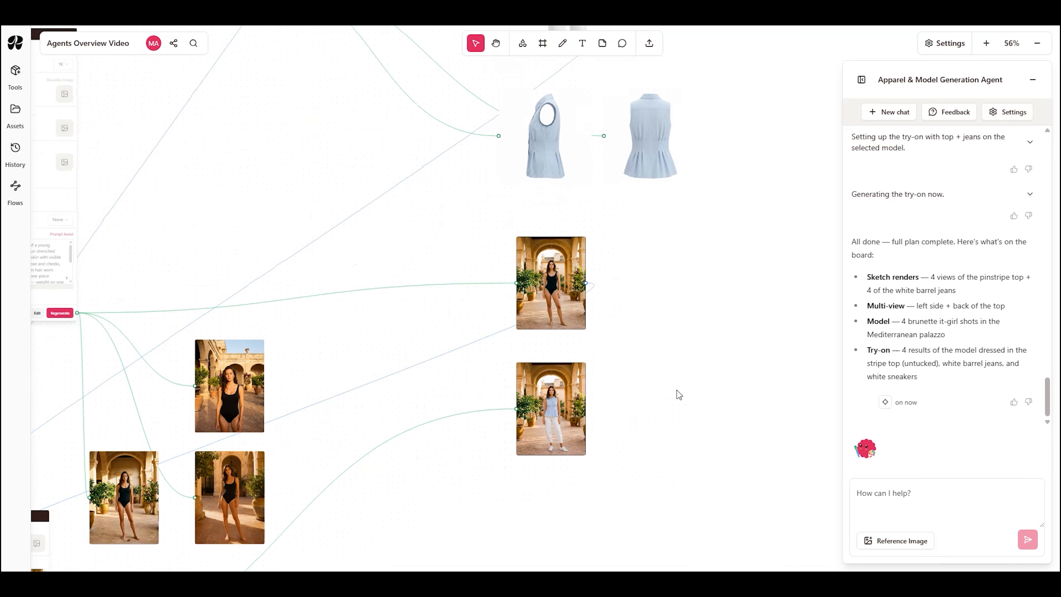
scroll(676, 390, down, 3)
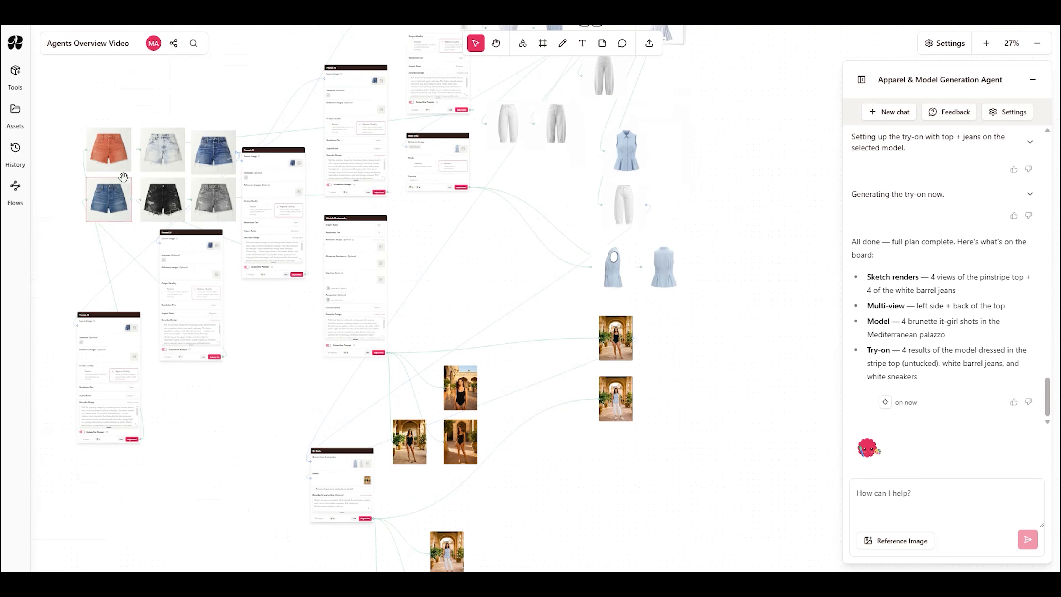
Step: Move all six denim shorts images together beside the chosen swimsuit and dressed-model images
drag(89, 110, 236, 223)
drag(166, 196, 731, 408)
scroll(723, 440, up, 5)
drag(715, 489, 558, 504)
click(380, 482)
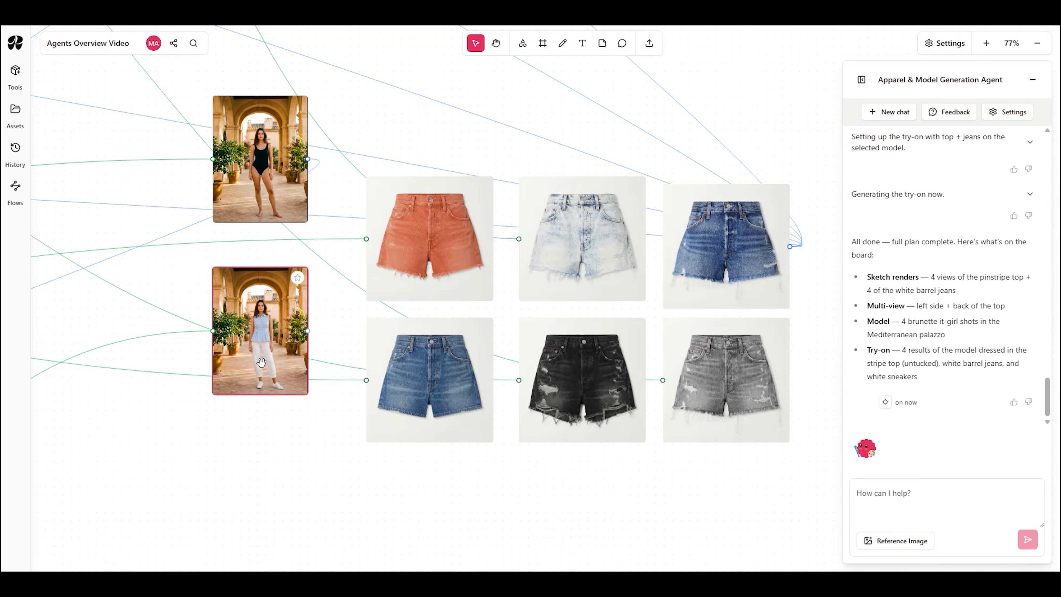
Step: Enlarge the dressed-model try-on image next to the shorts grid
click(297, 278)
drag(302, 390, 318, 424)
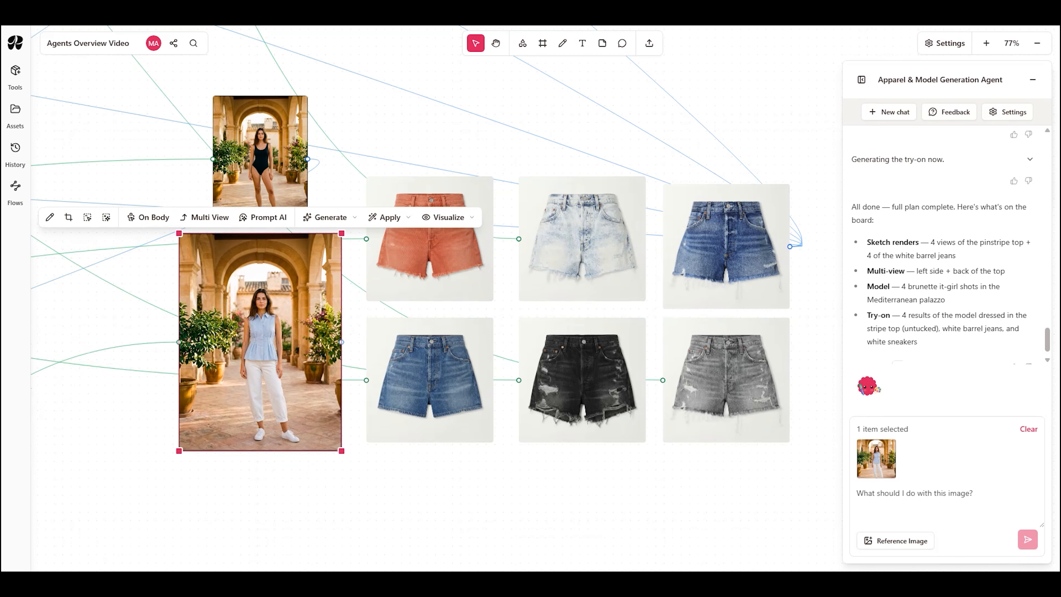